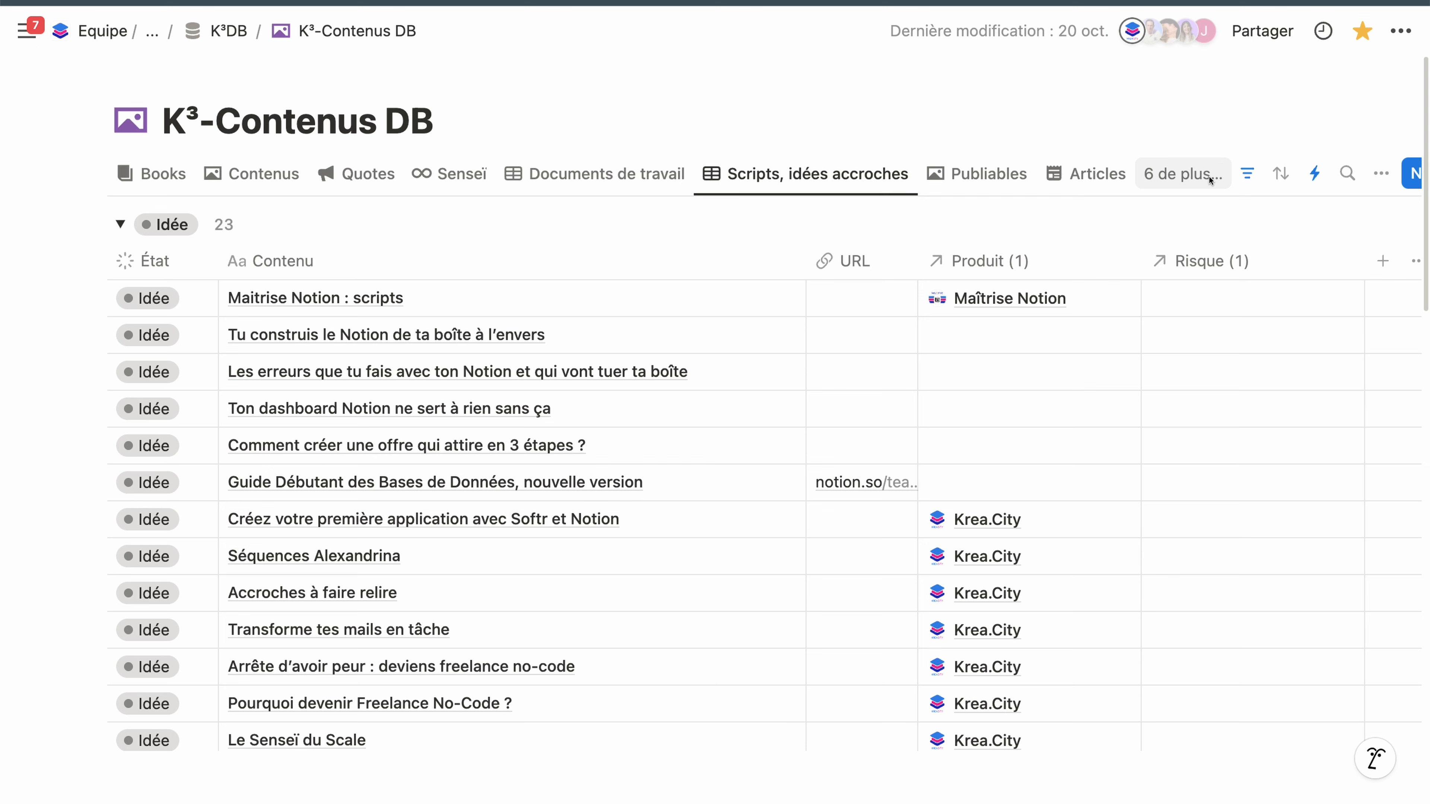
left_click(1209, 179)
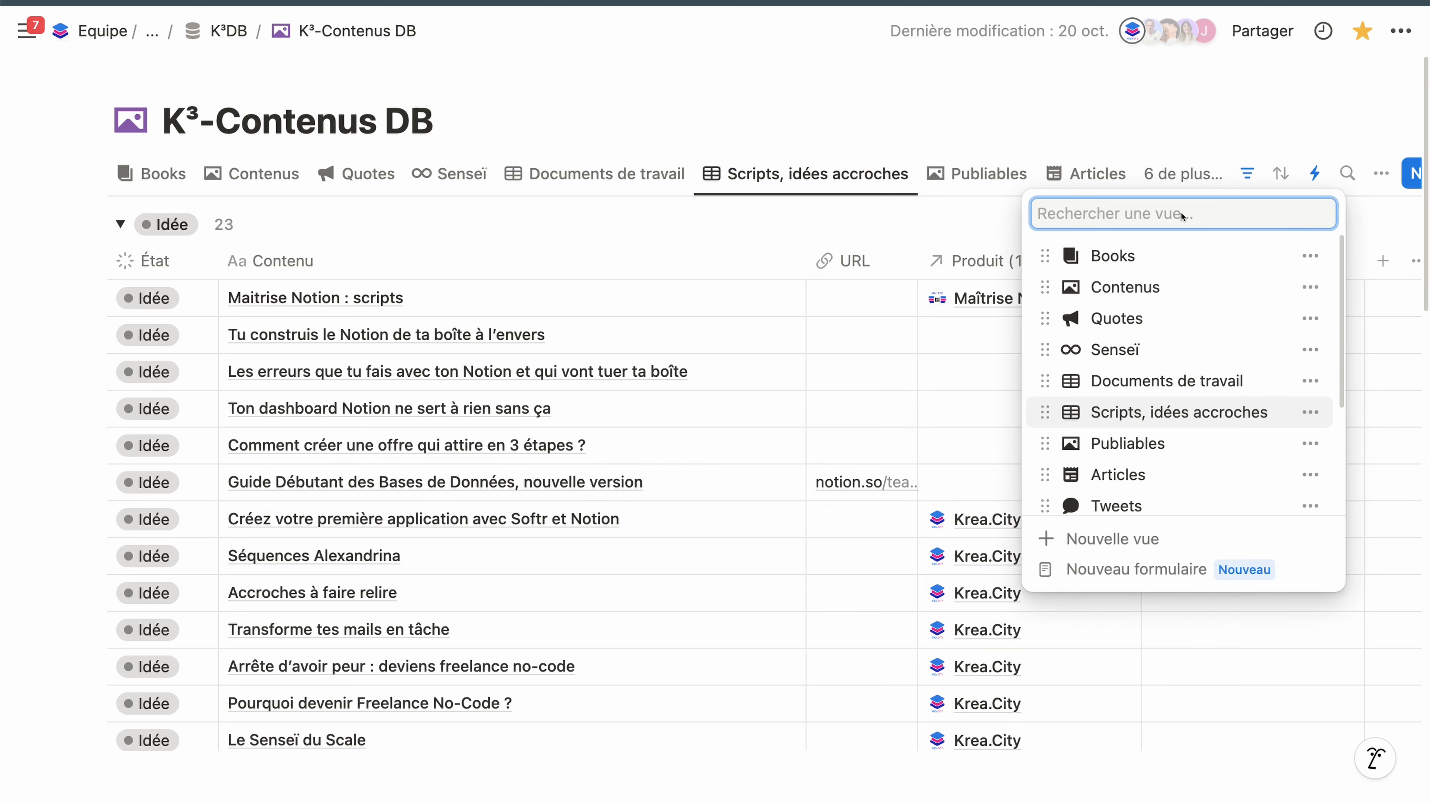
left_click(1110, 572)
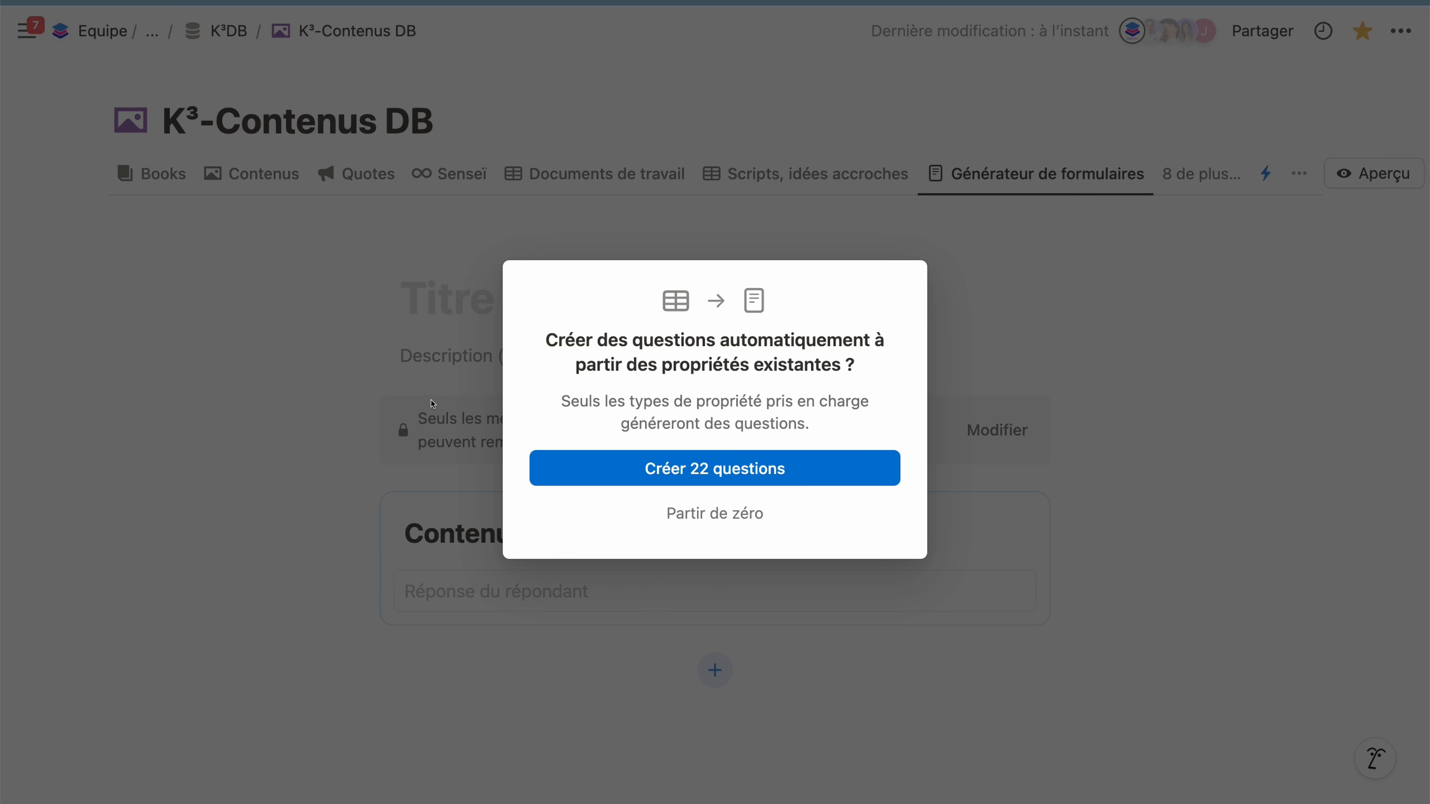
left_click(454, 388)
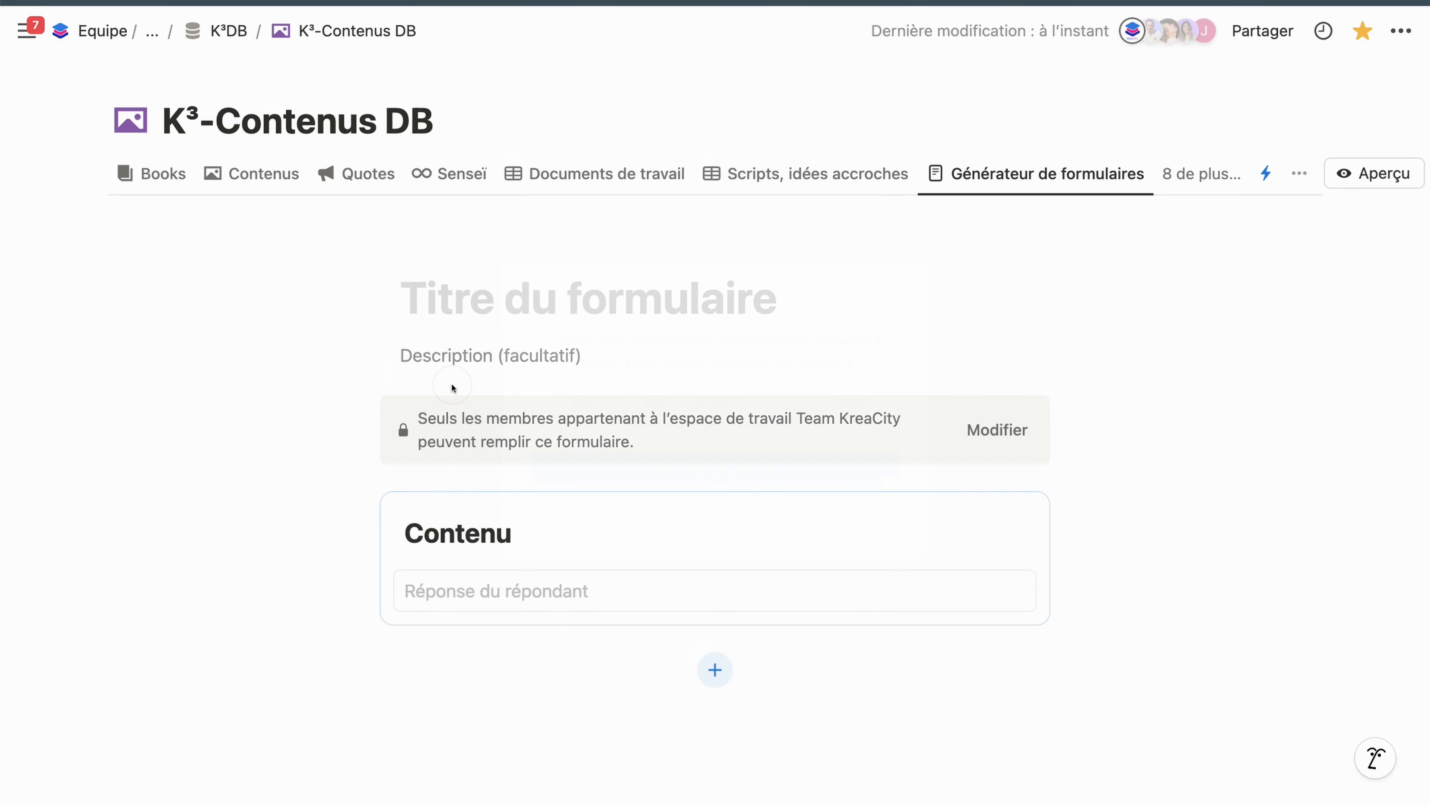
left_click(1298, 174)
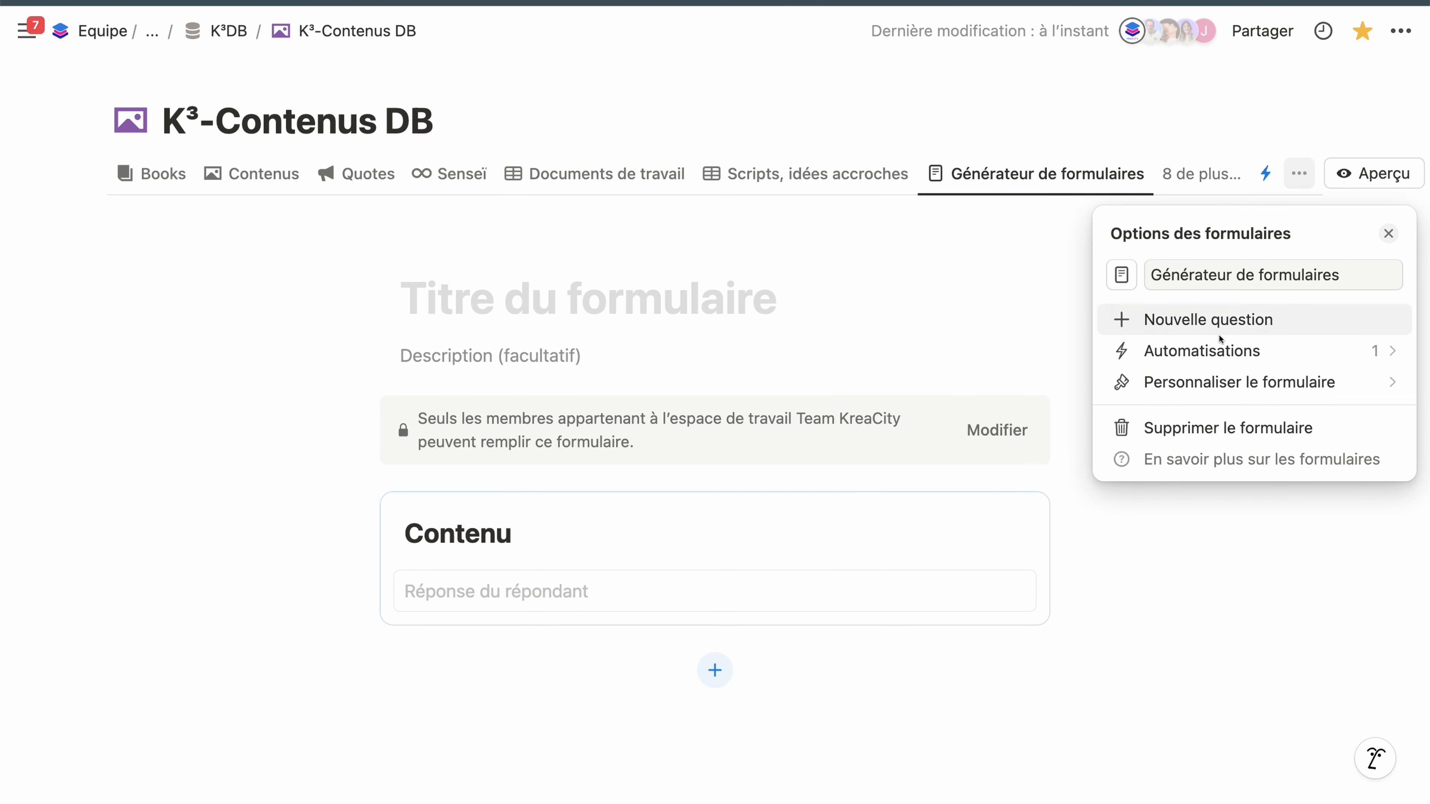
left_click(1069, 297)
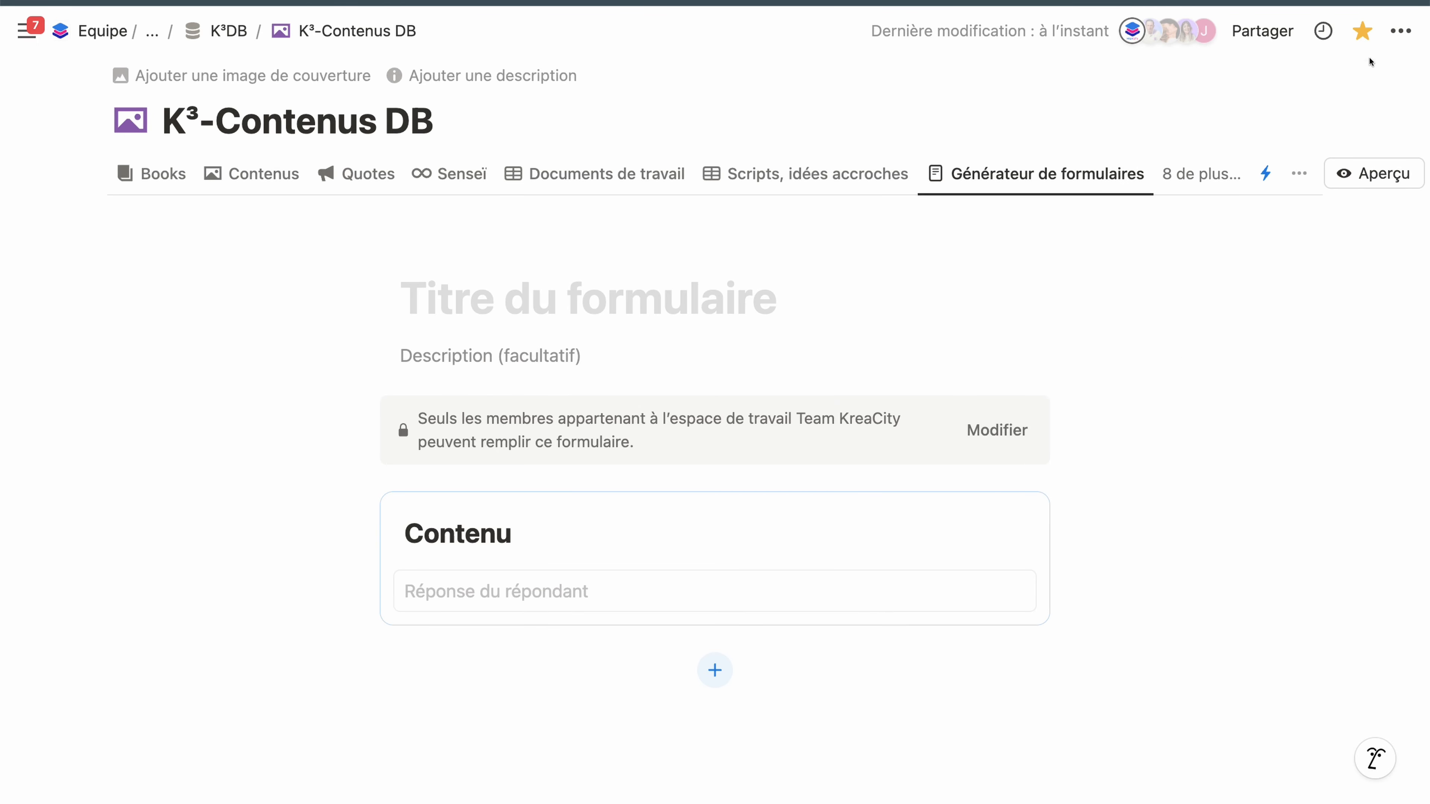
left_click(1400, 31)
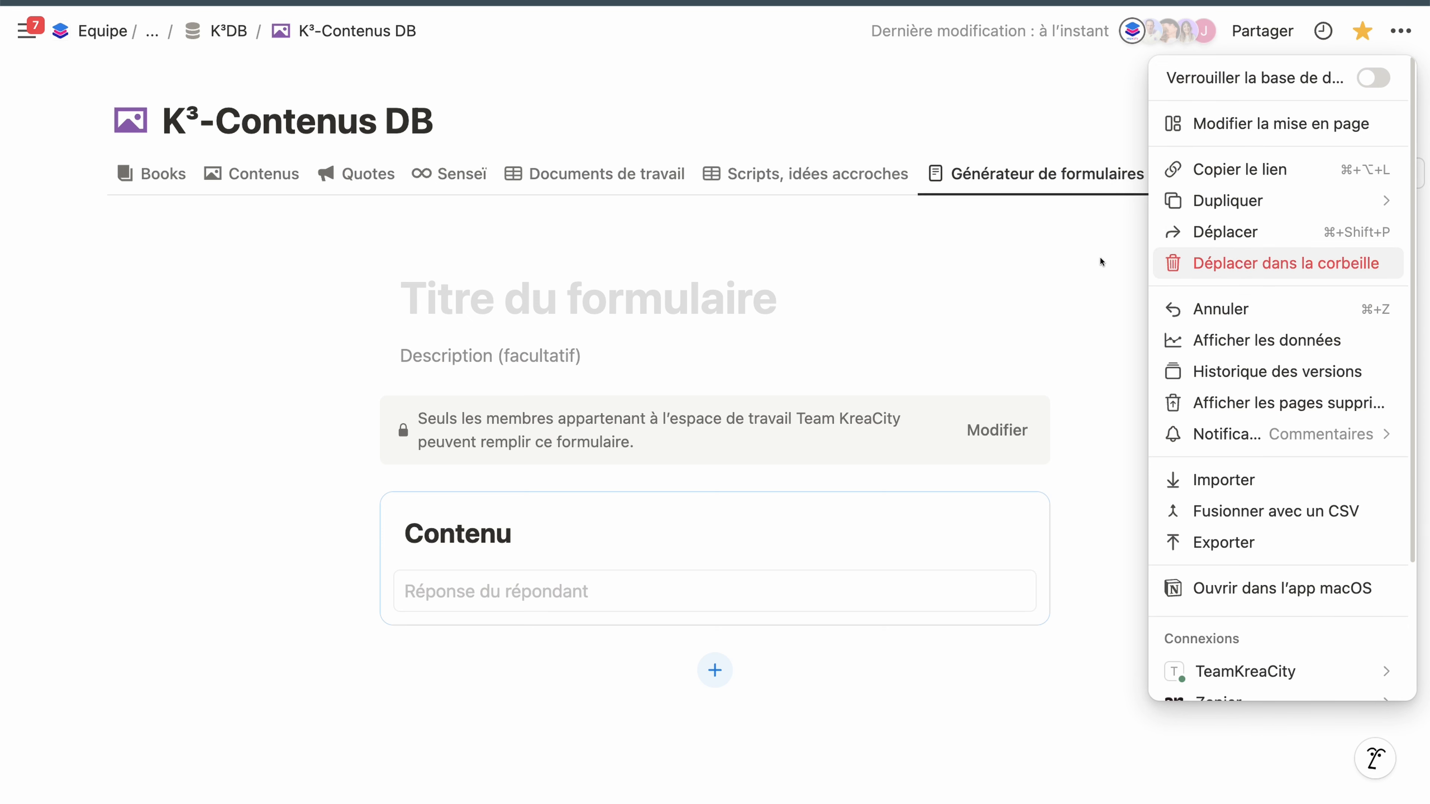
left_click(1076, 302)
left_click(1041, 173)
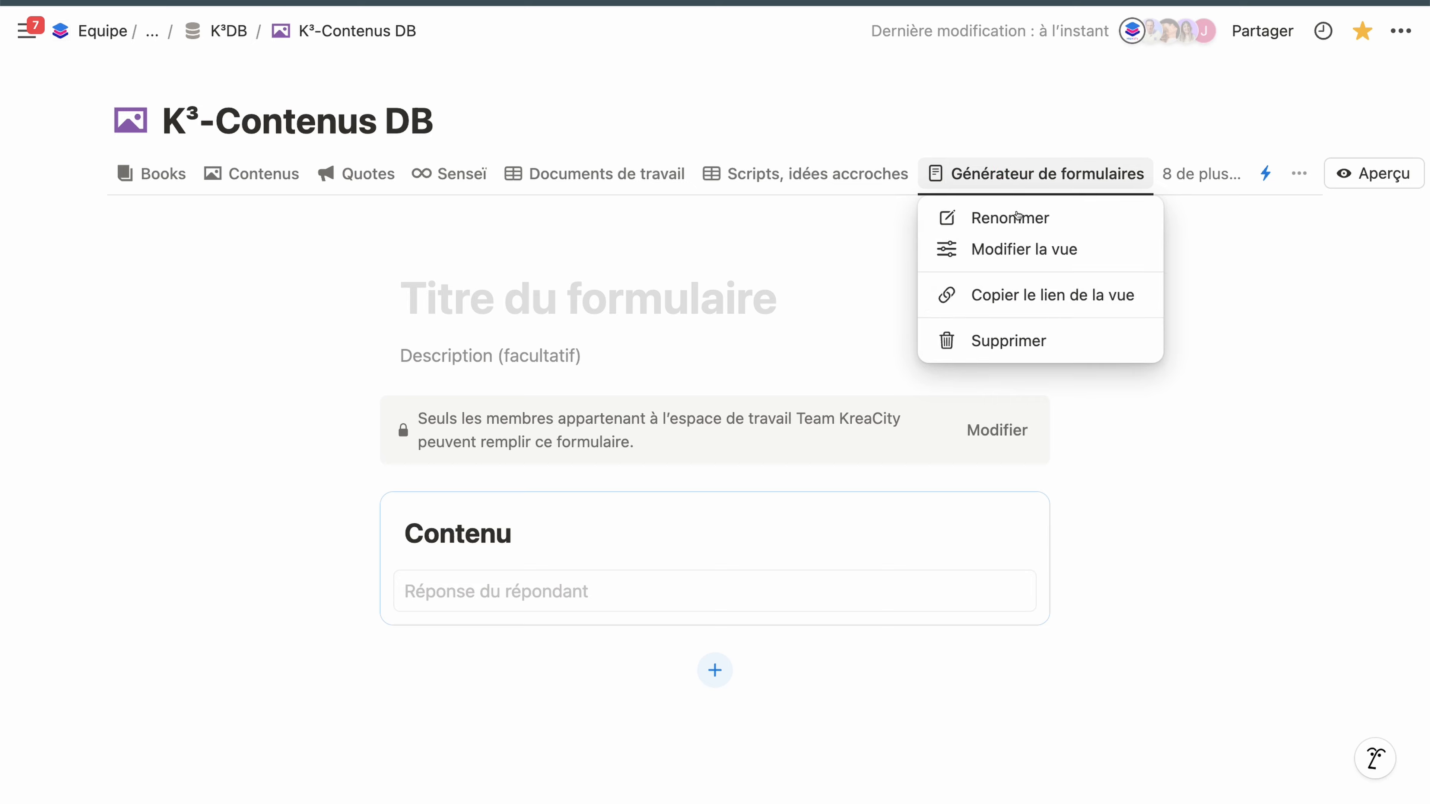
left_click(1025, 335)
left_click(732, 495)
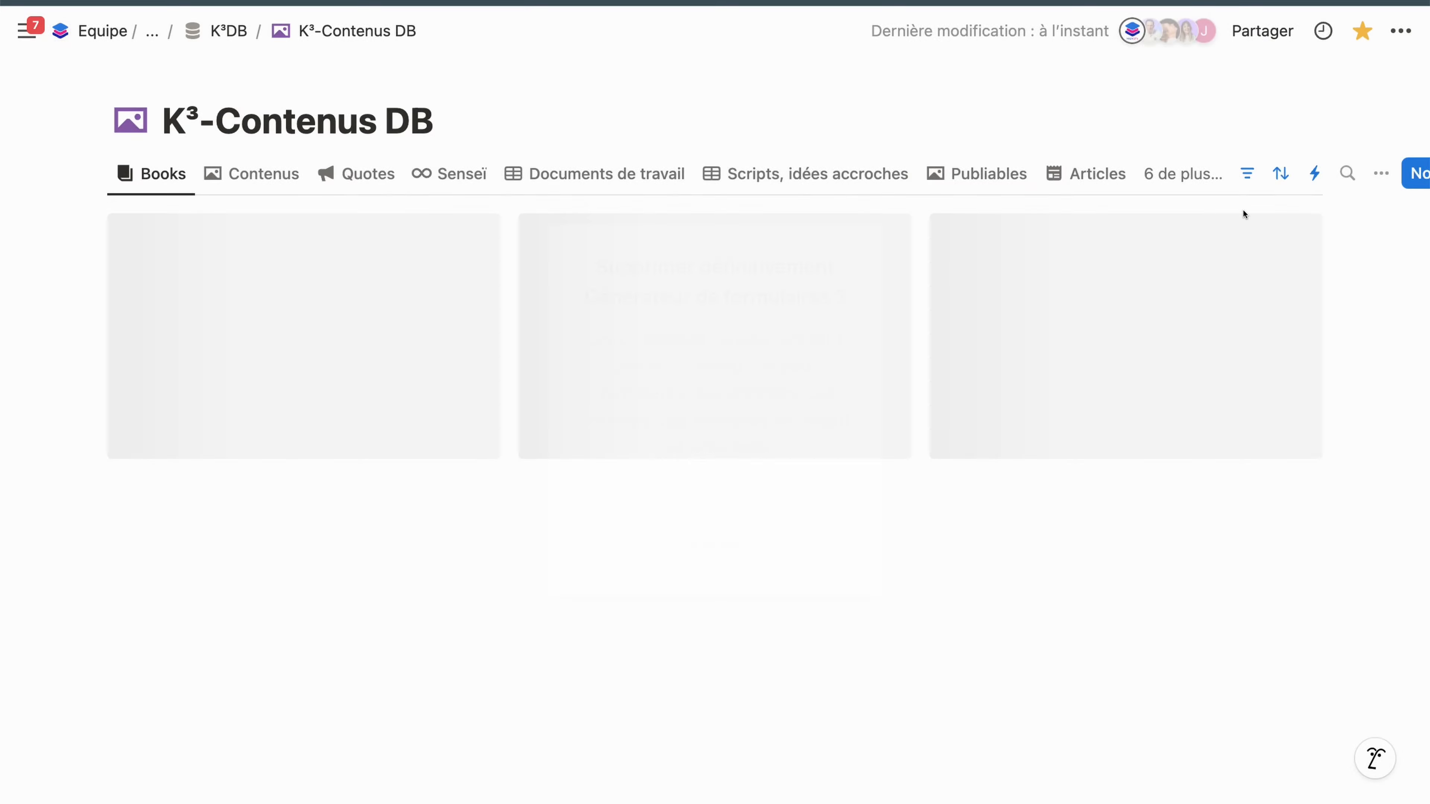
Step: Examine the list of shown and hidden properties in the Books view of the K³-Contenus DB database
left_click(1381, 173)
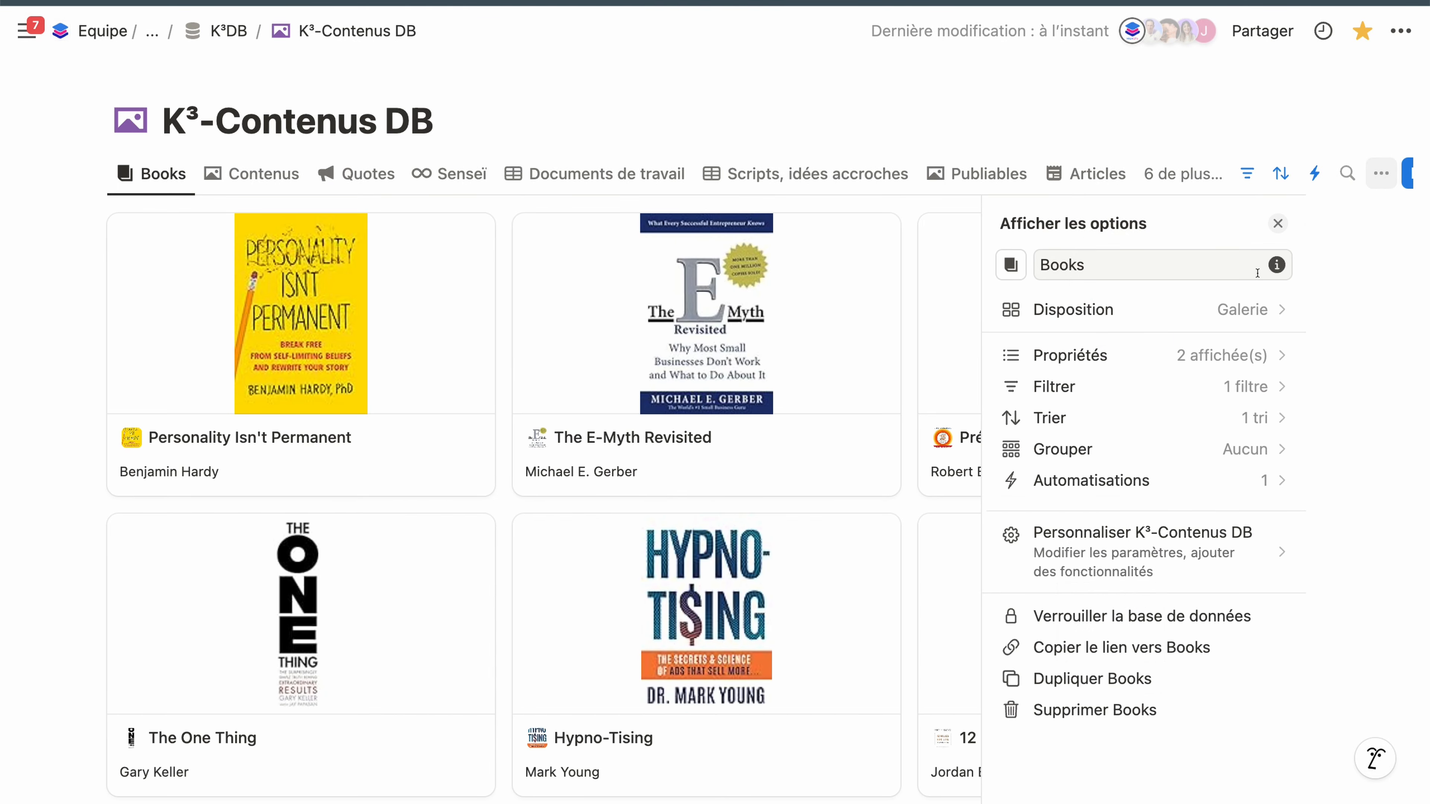
left_click(1134, 352)
scroll(1148, 381, "down", 10)
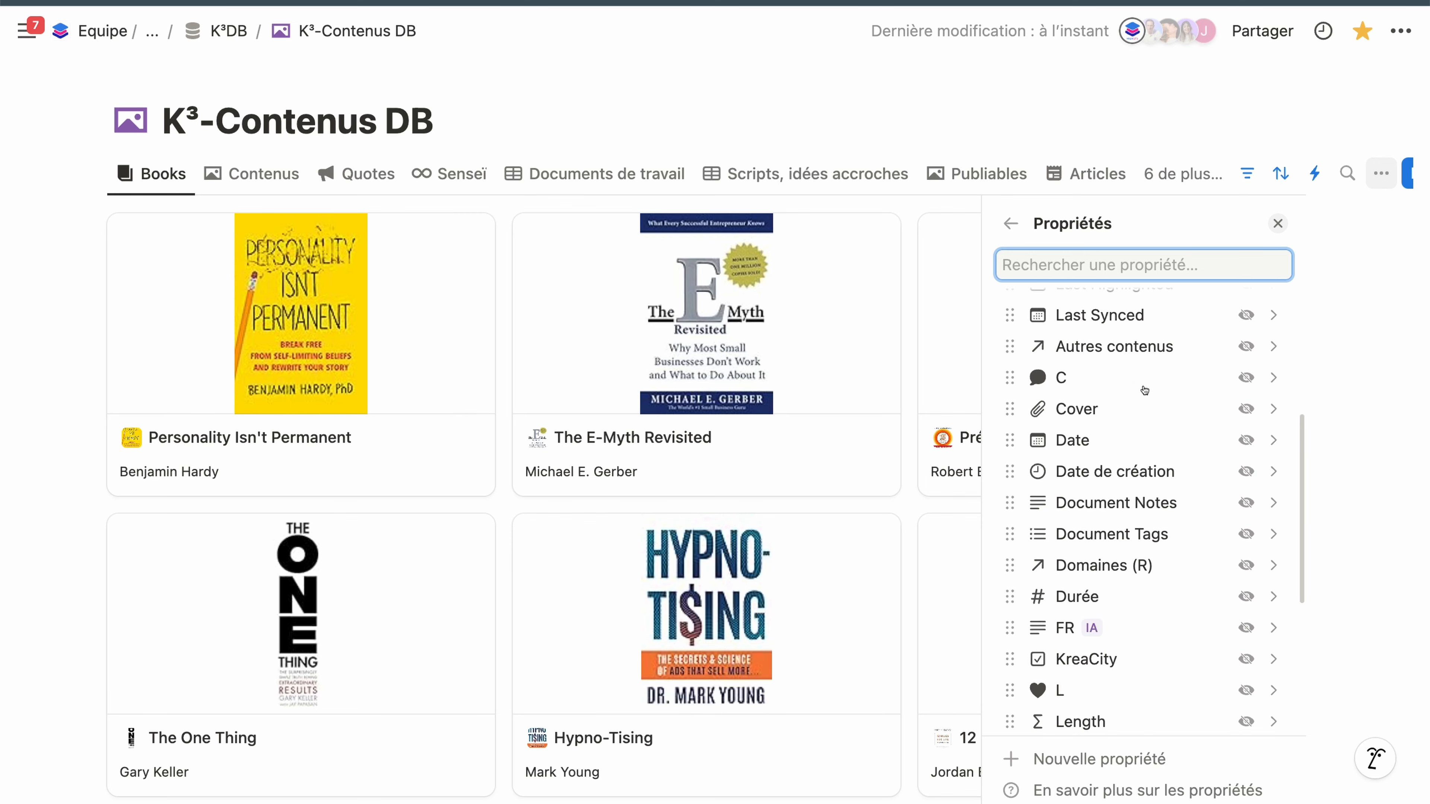
scroll(1143, 384, "down", 3)
scroll(1137, 393, "up", 8)
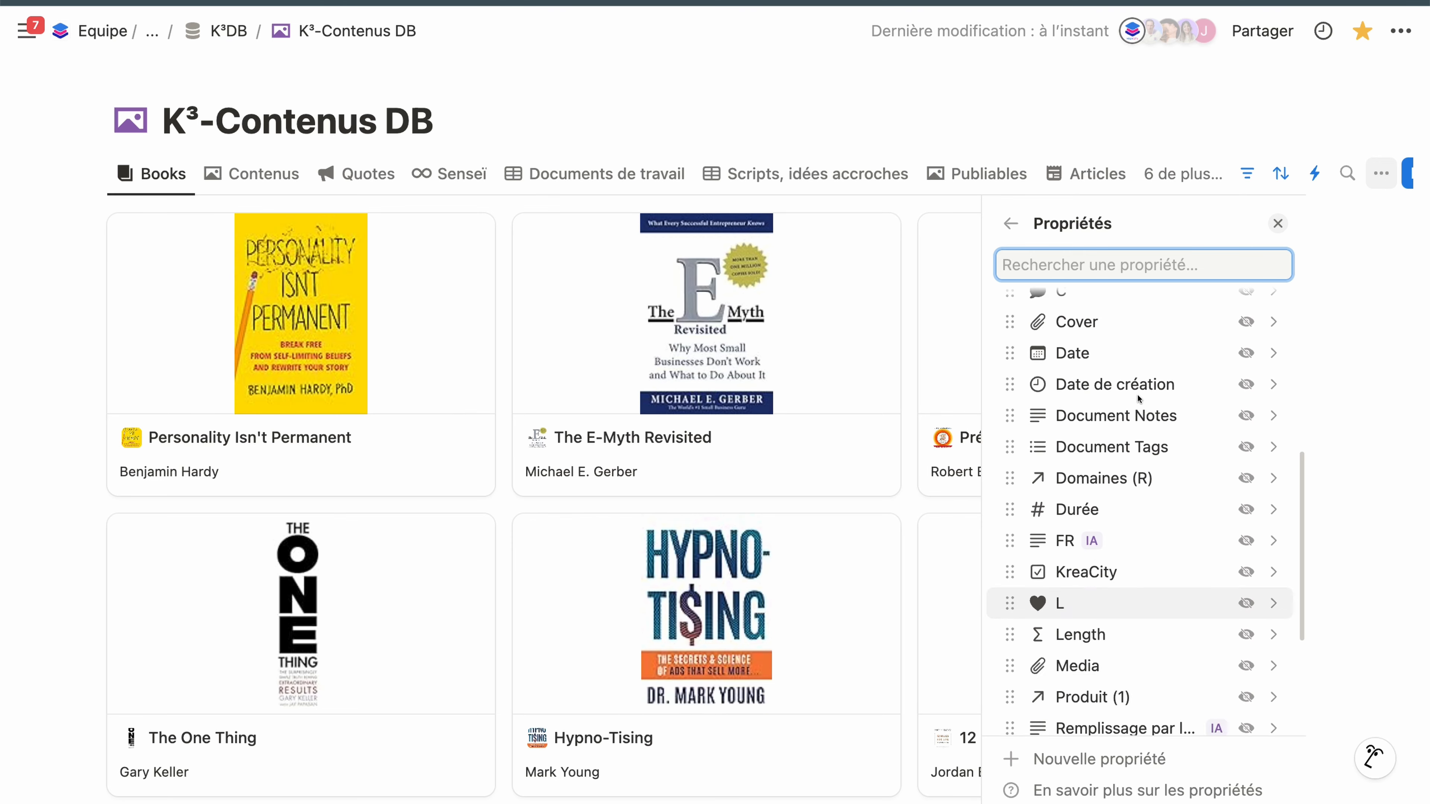
scroll(1137, 393, "up", 4)
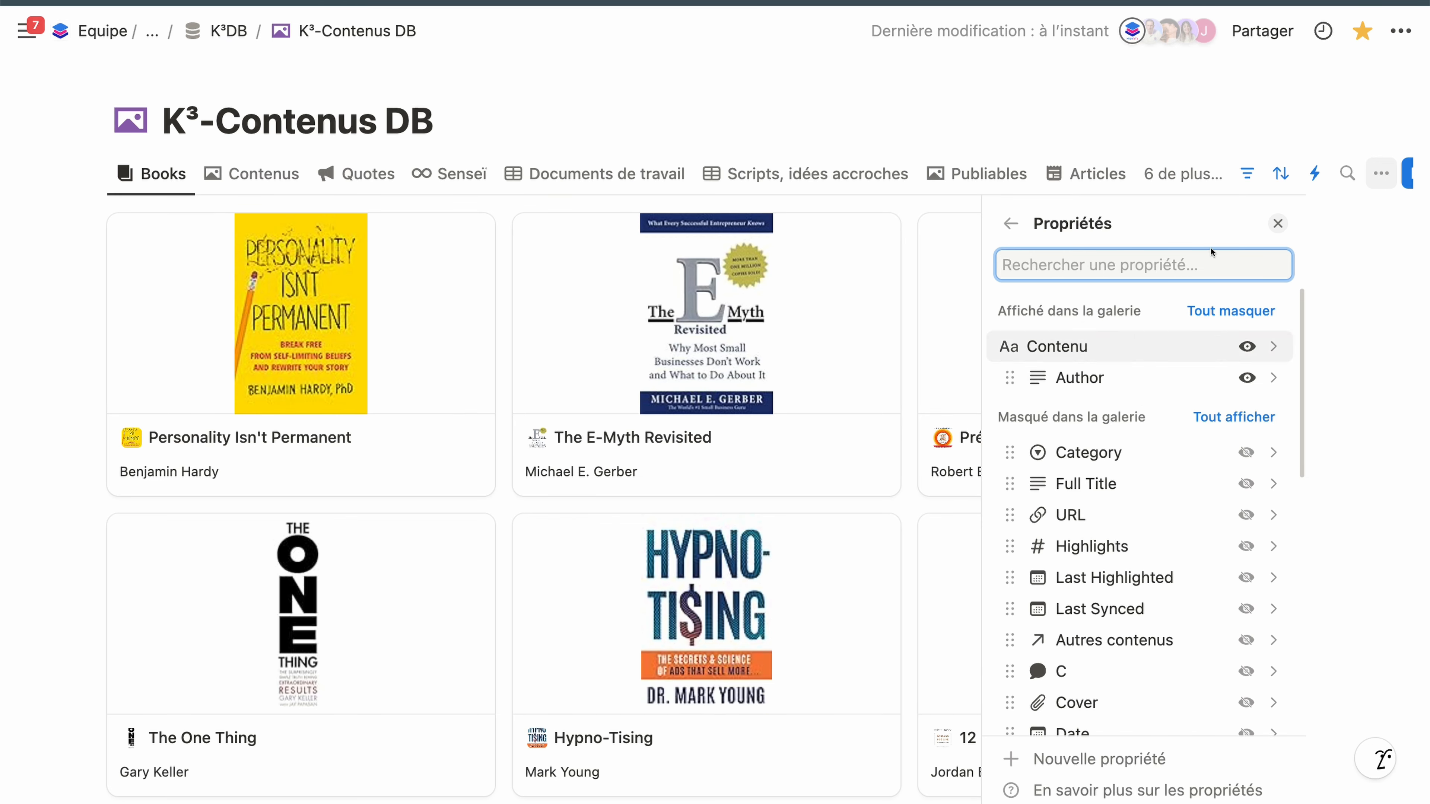
Step: Create a new form for the database starting from scratch and title it "Nouvelle idée"
left_click(1208, 175)
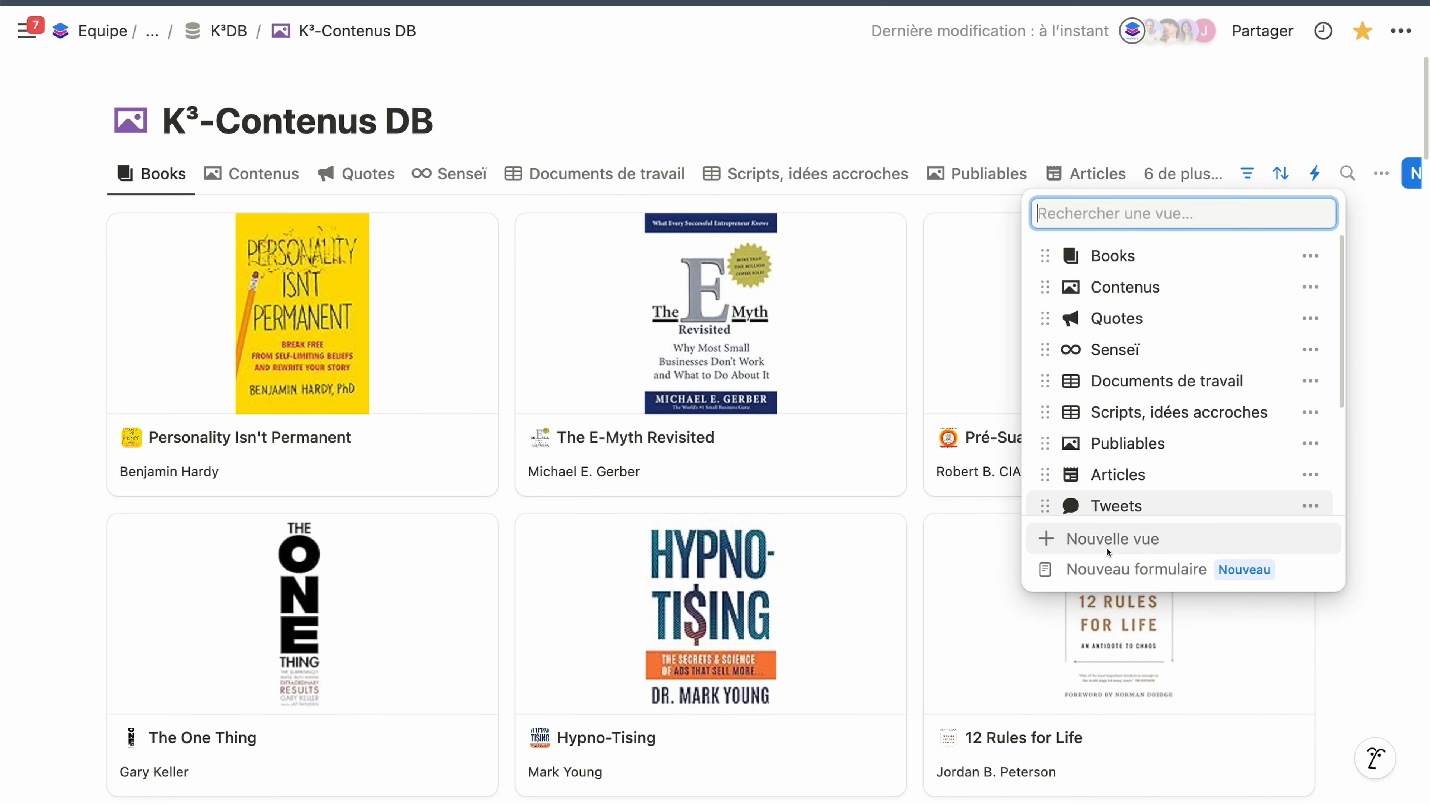
left_click(1107, 569)
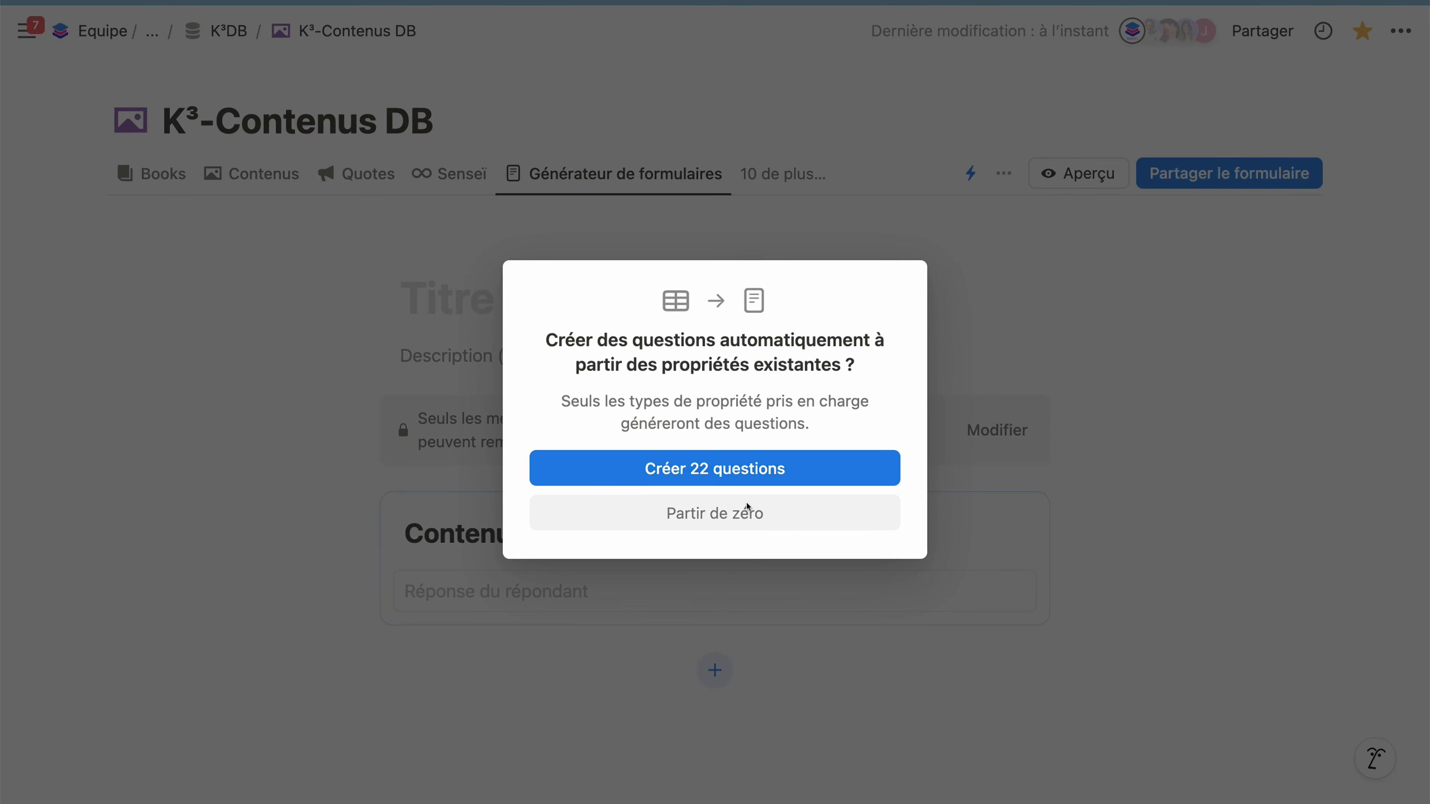
left_click(716, 513)
left_click(507, 292)
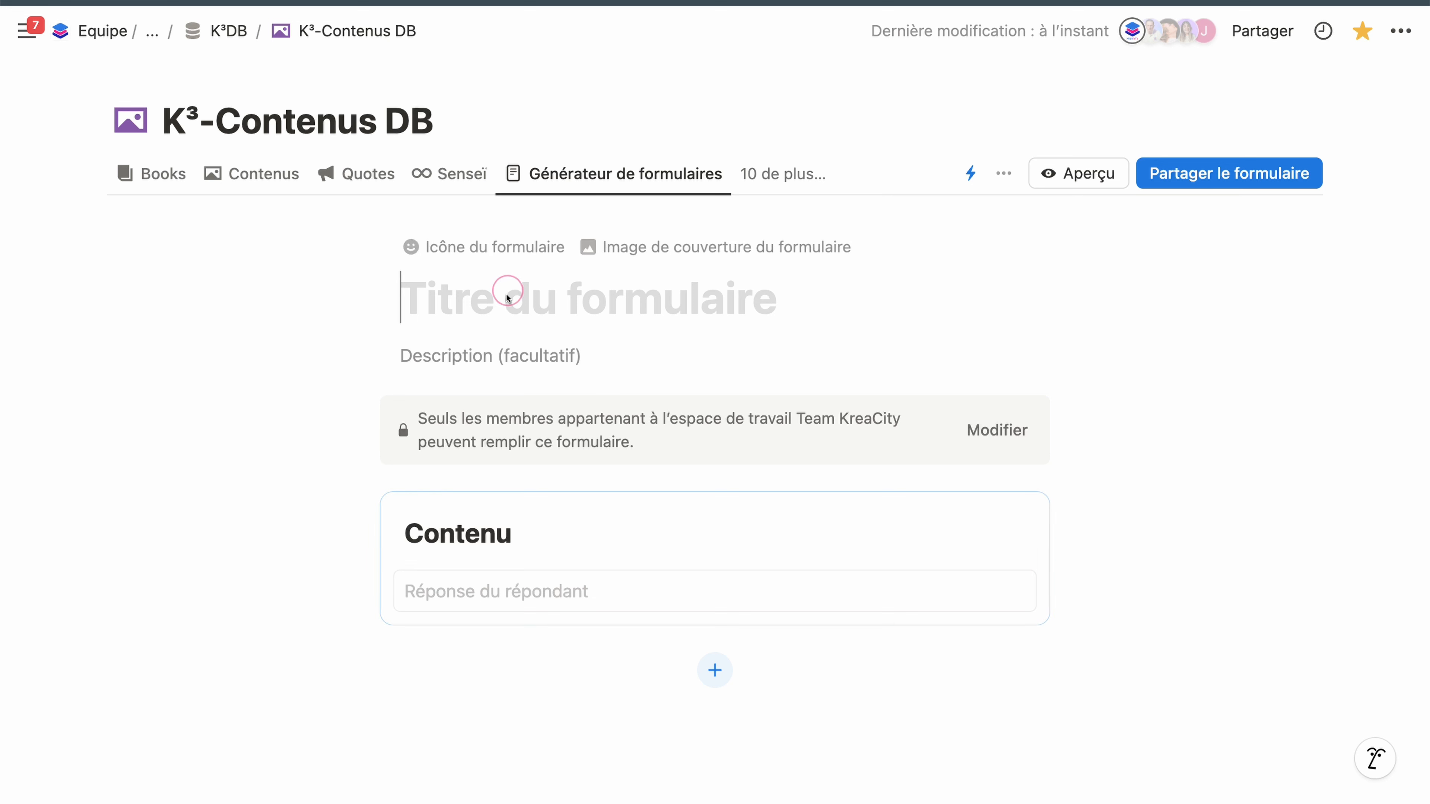
type("Nouvelle")
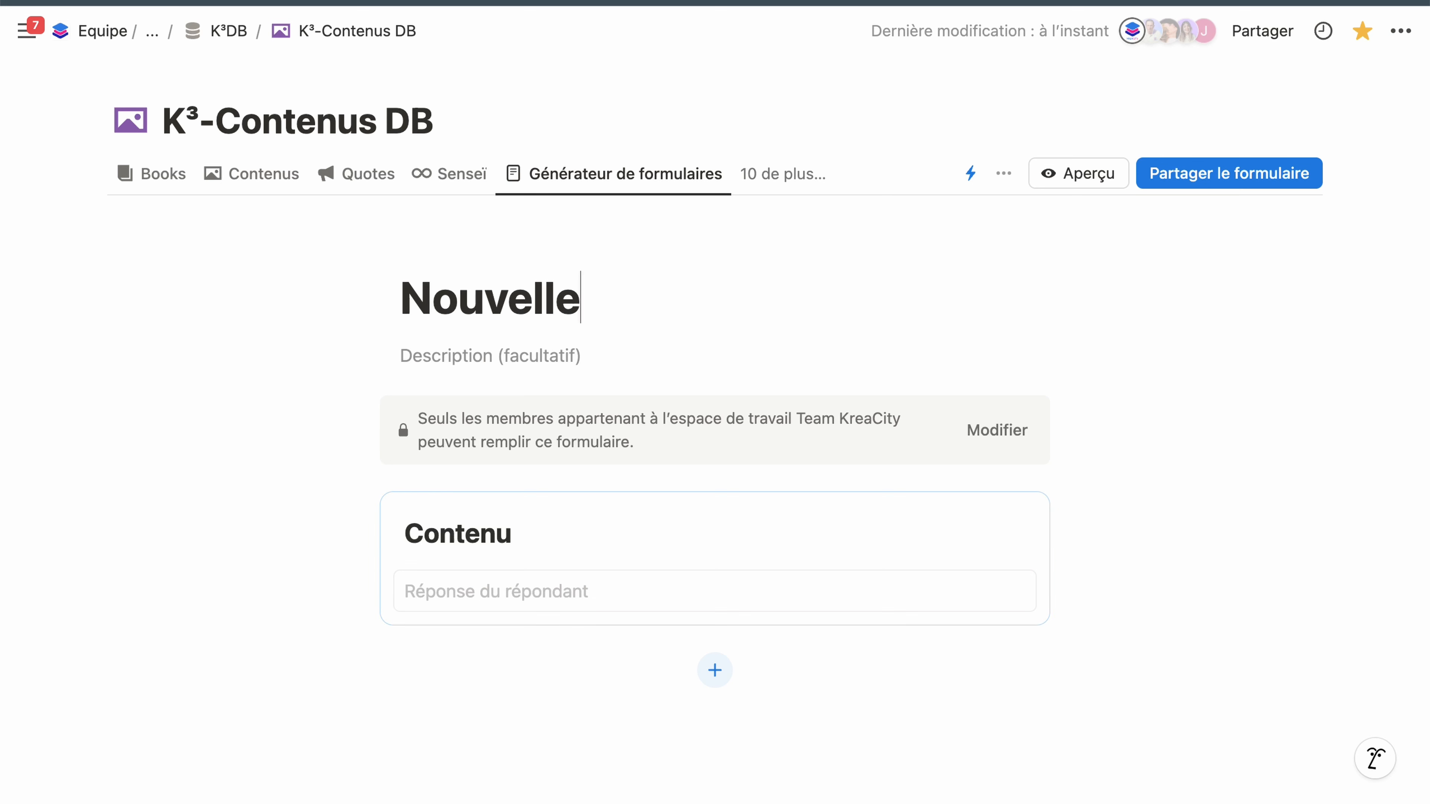
type(" idée")
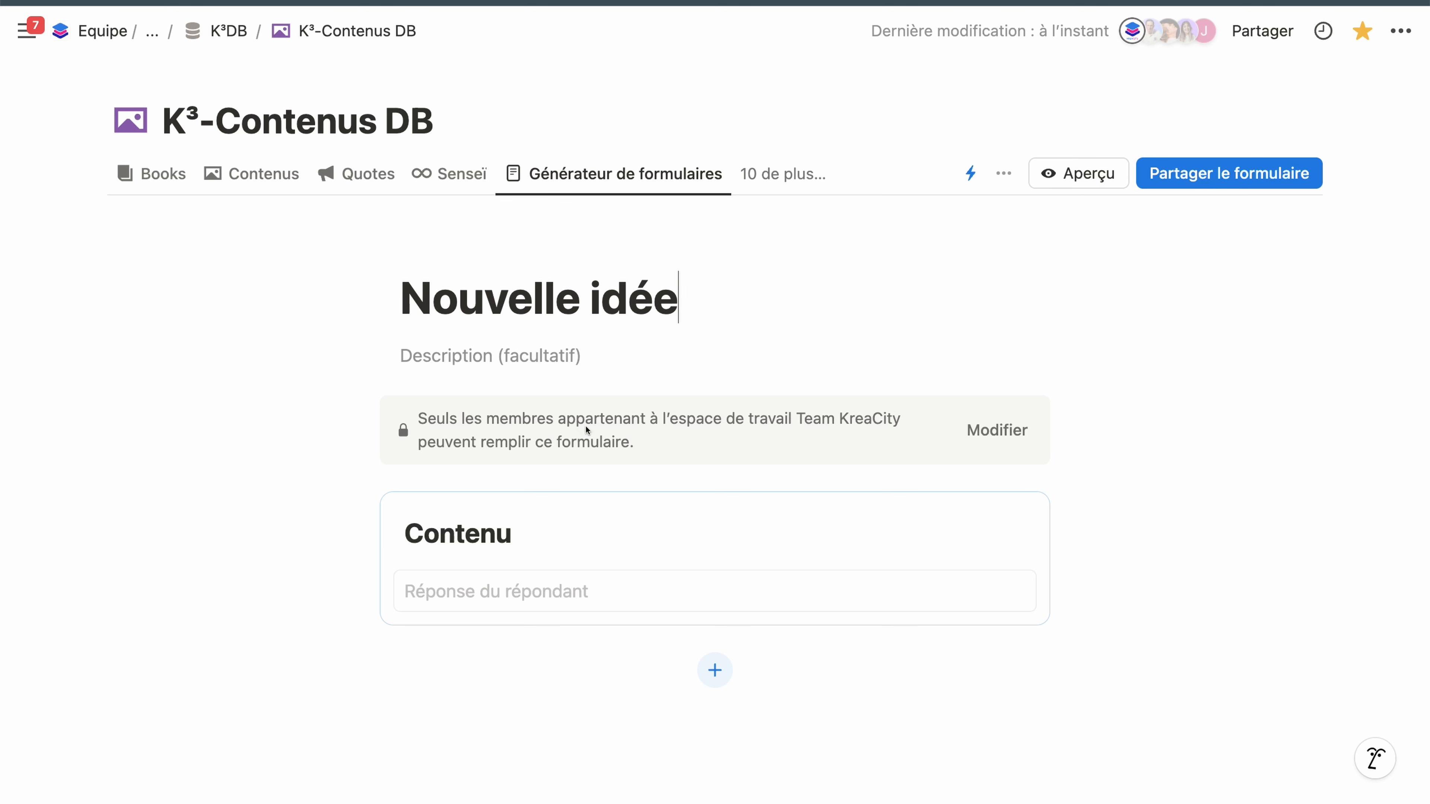
Step: Try the anonymous responses option in the form's sharing settings and switch it back off
left_click(986, 428)
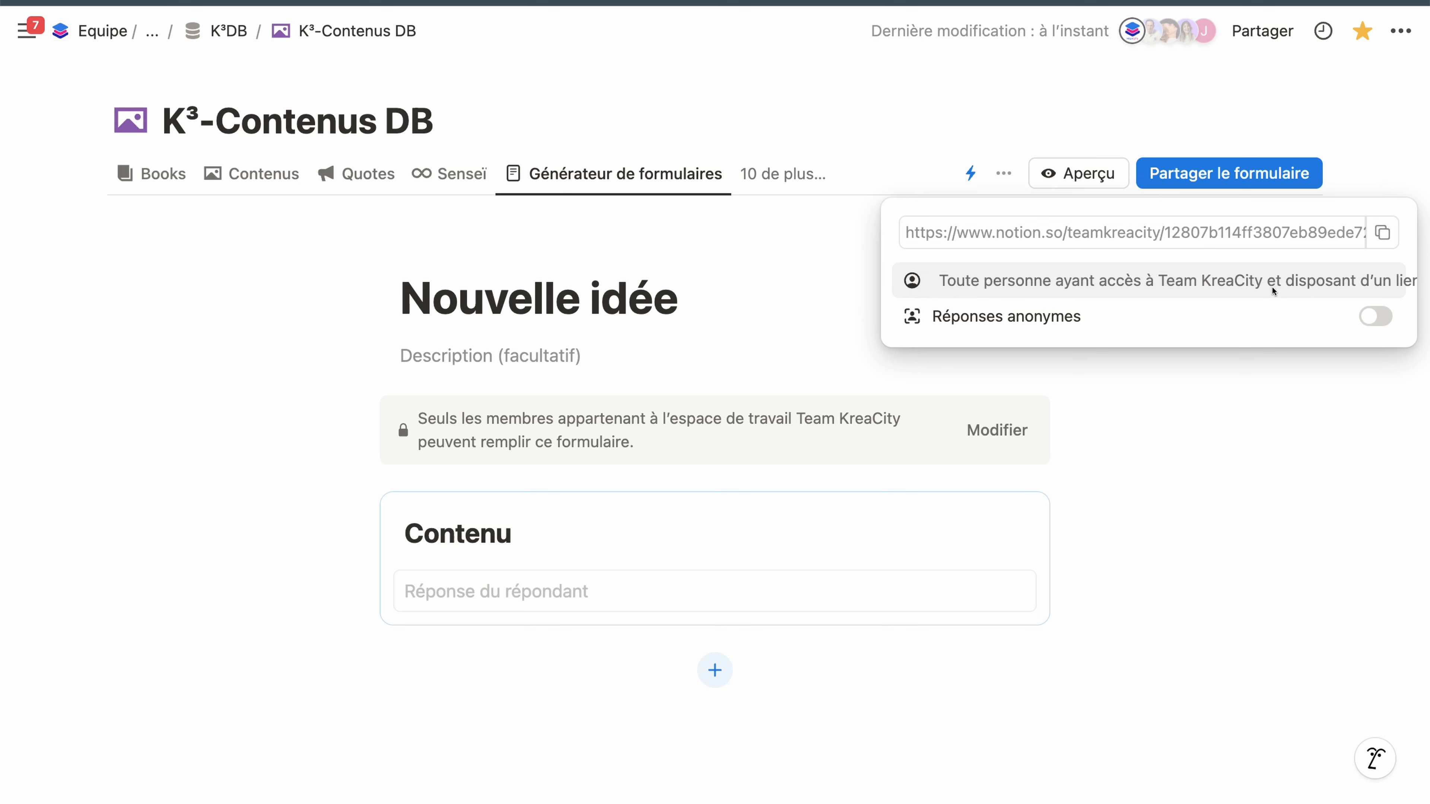
left_click(1391, 321)
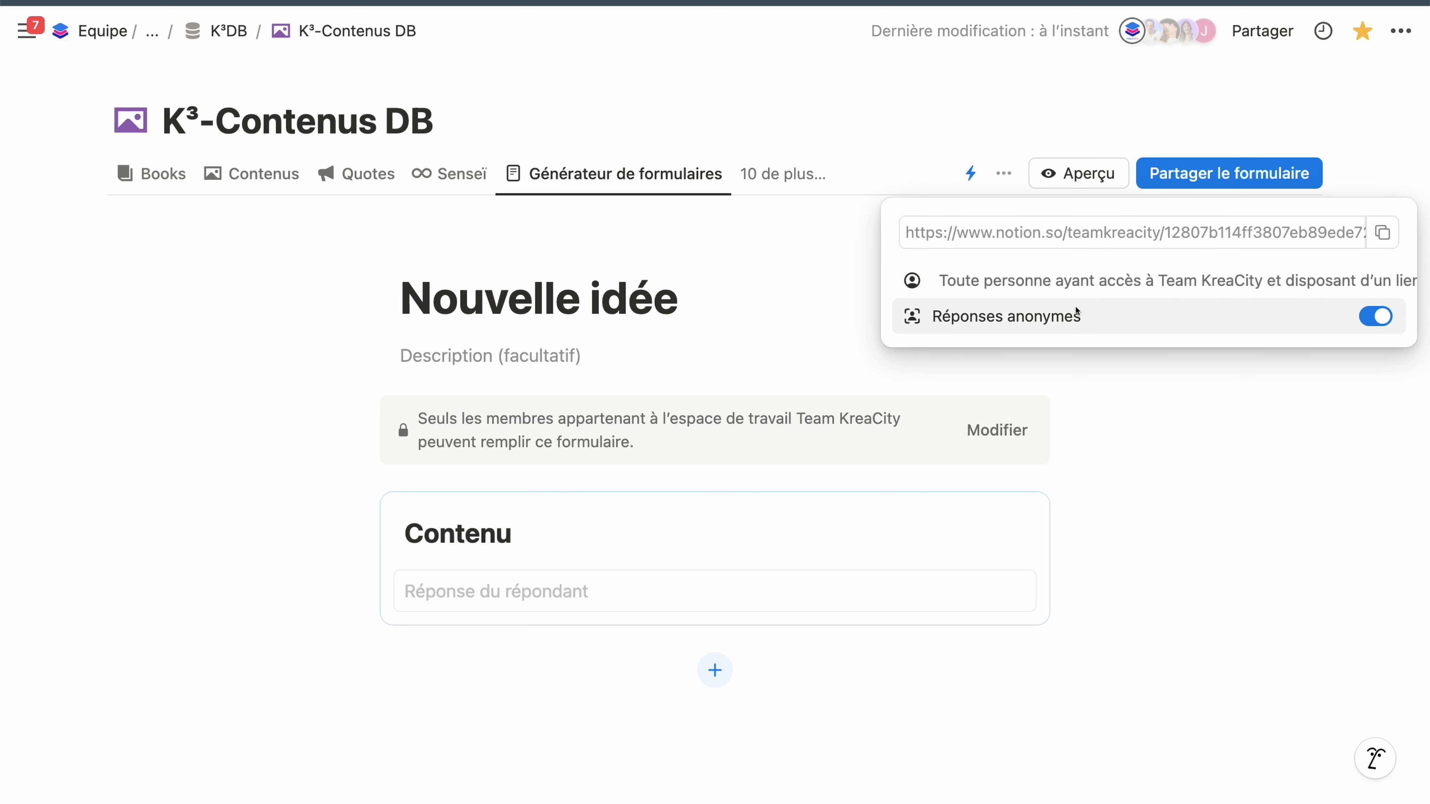
left_click(1372, 318)
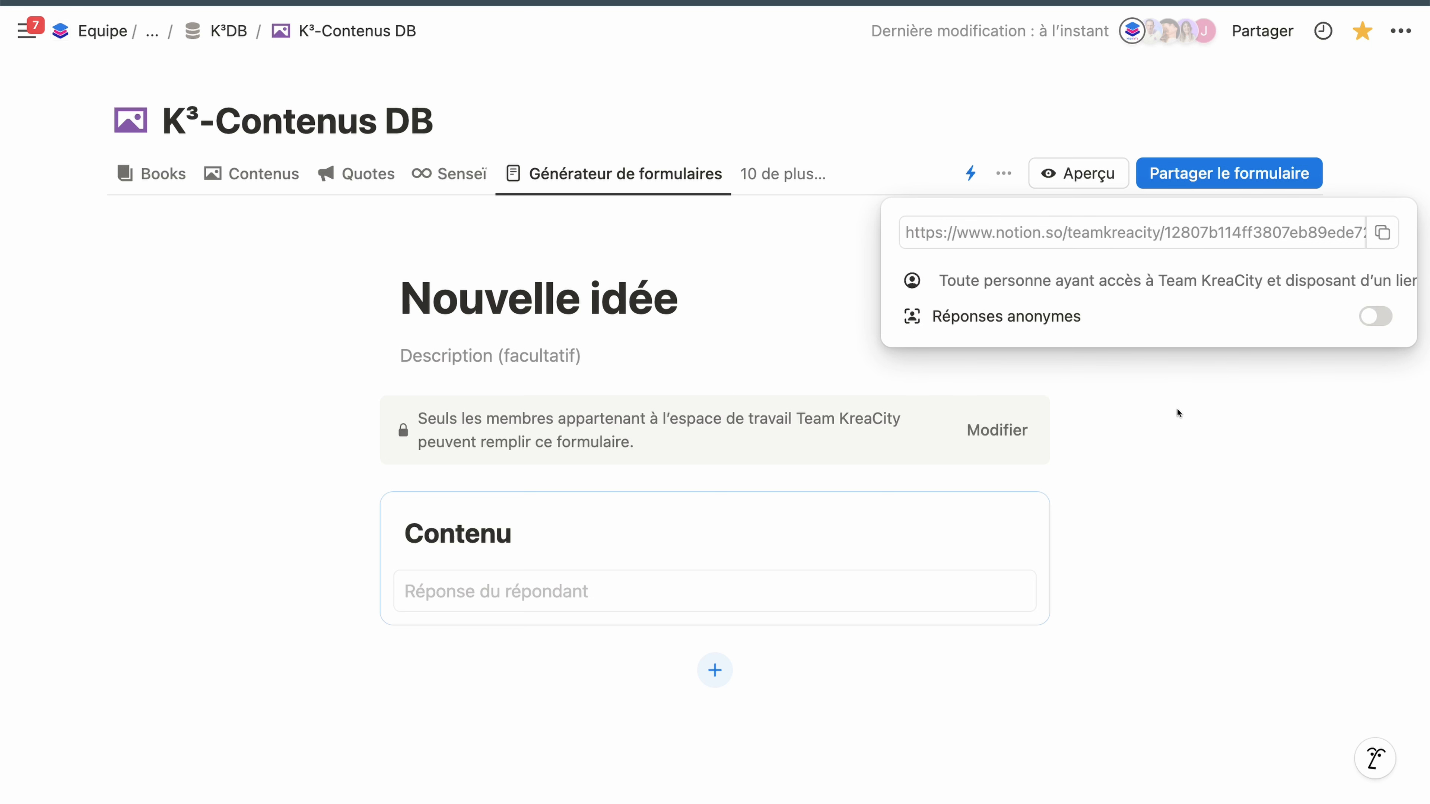
left_click(1192, 403)
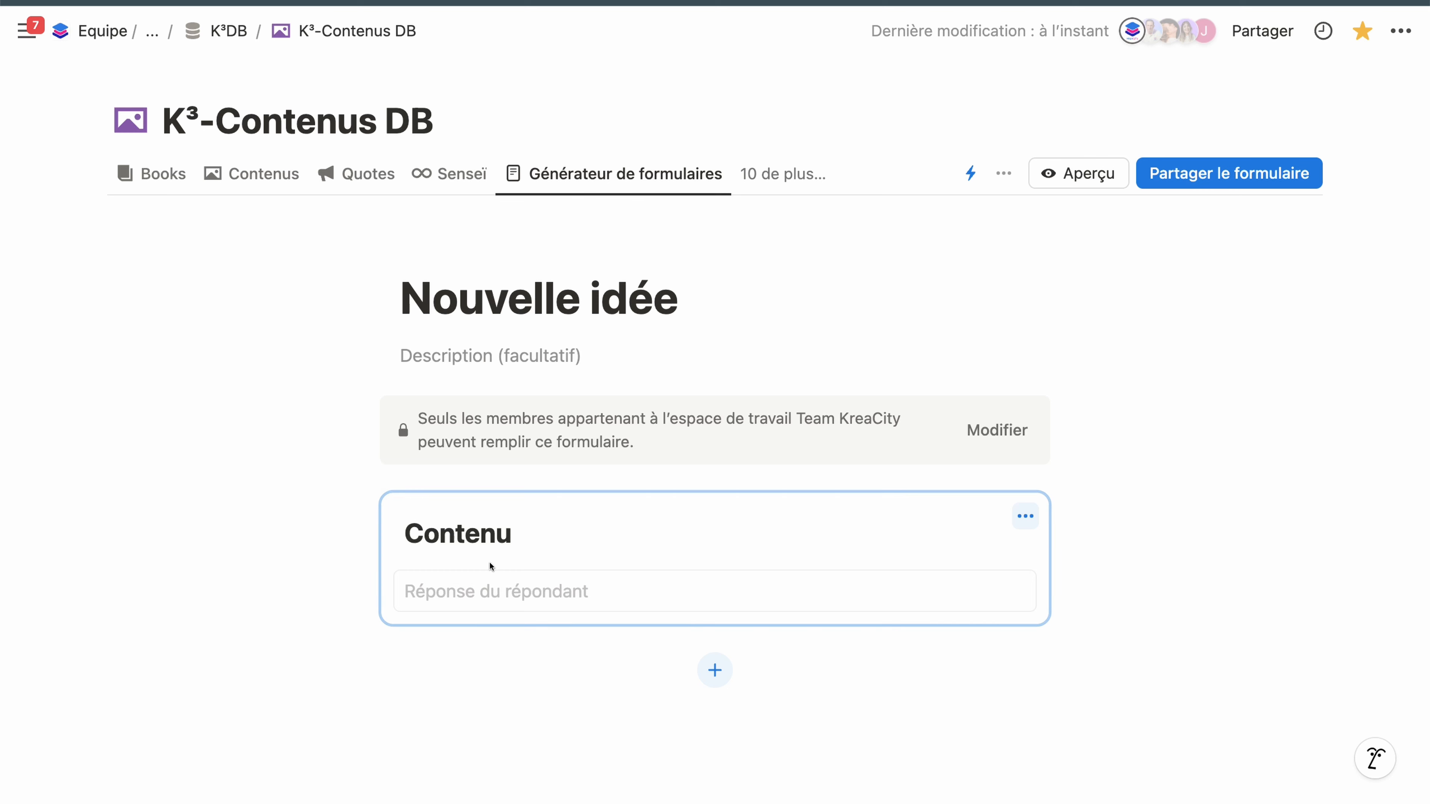
Step: Make the Contenu question mandatory (Obligatoire) and inspect the database property linked to it
left_click(1029, 517)
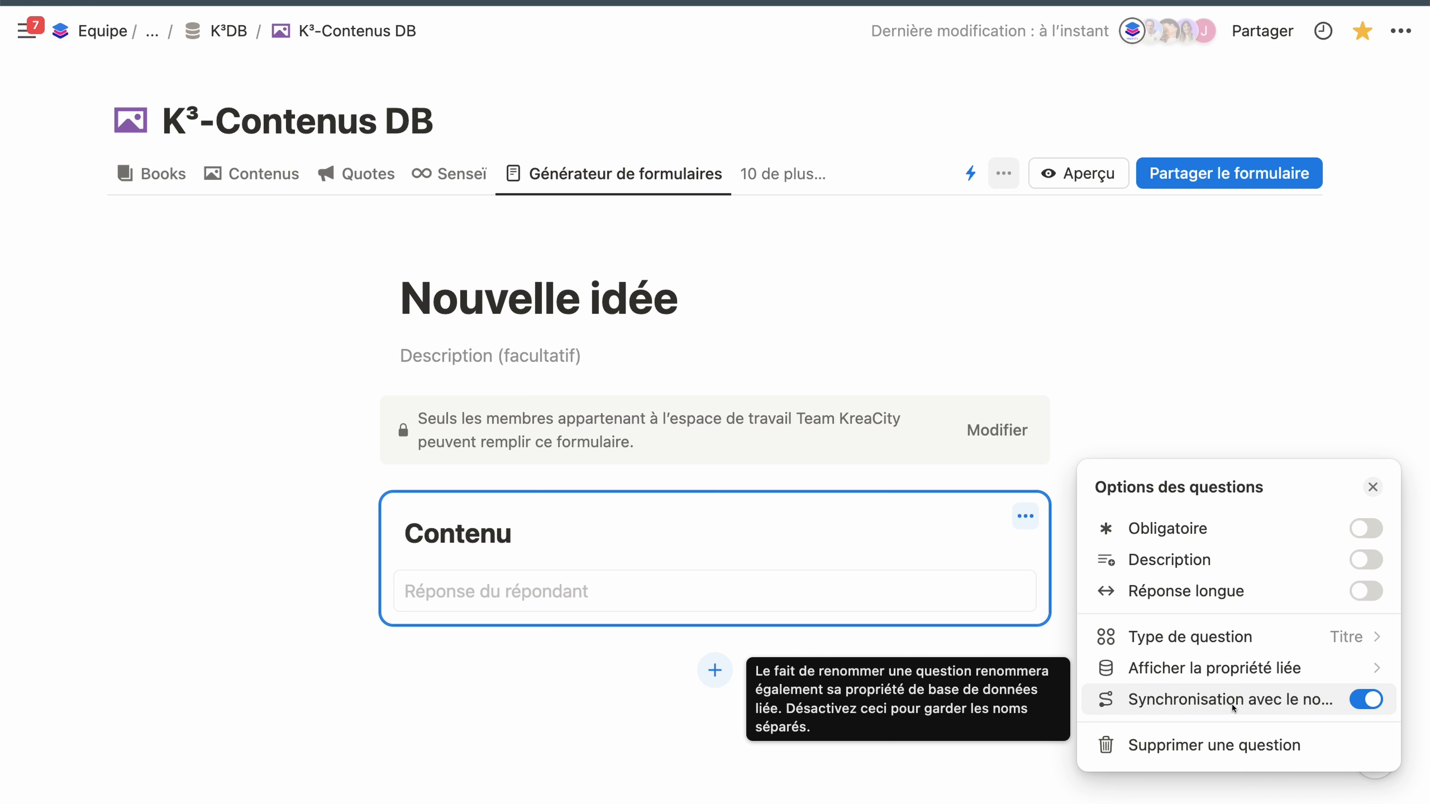
left_click(1168, 674)
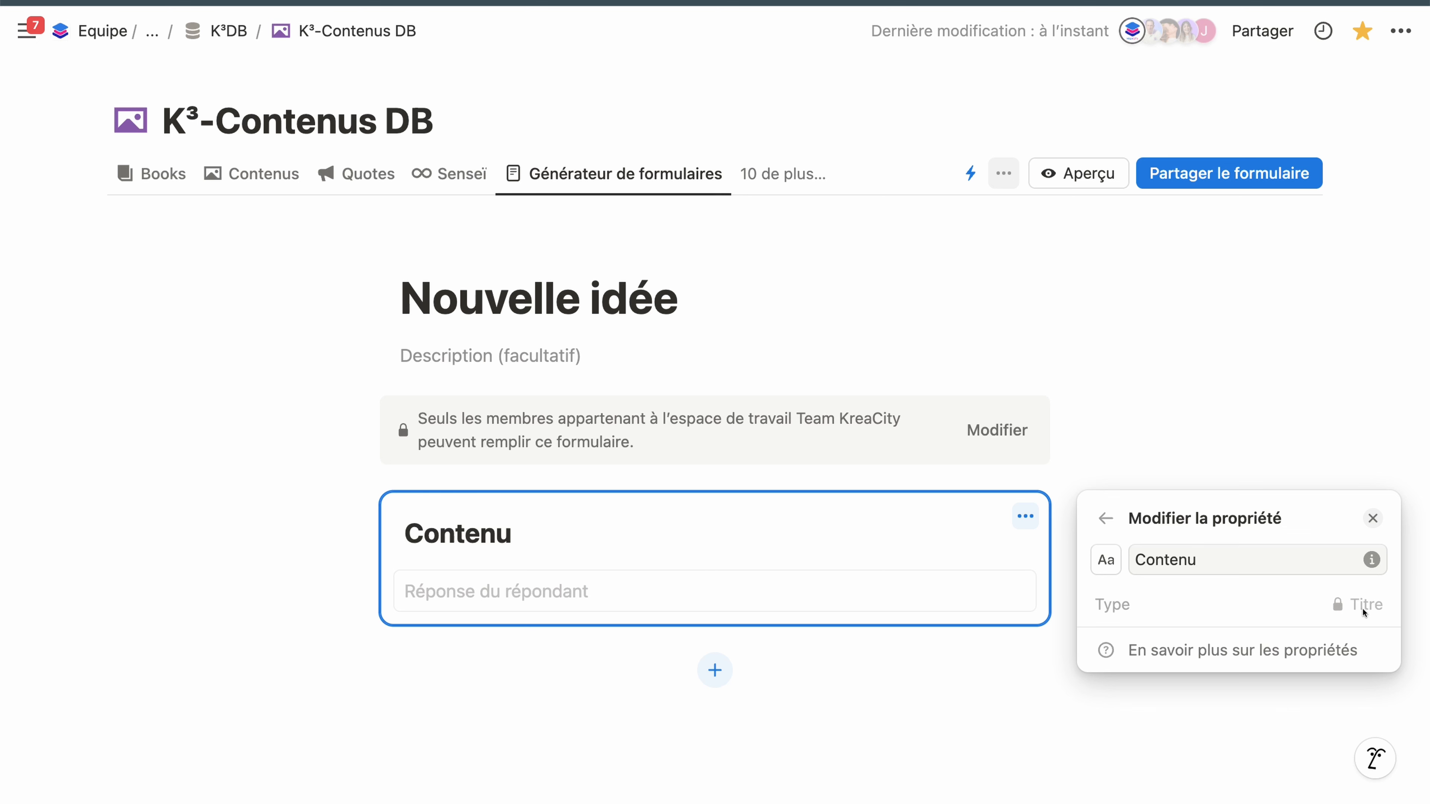
left_click(1103, 518)
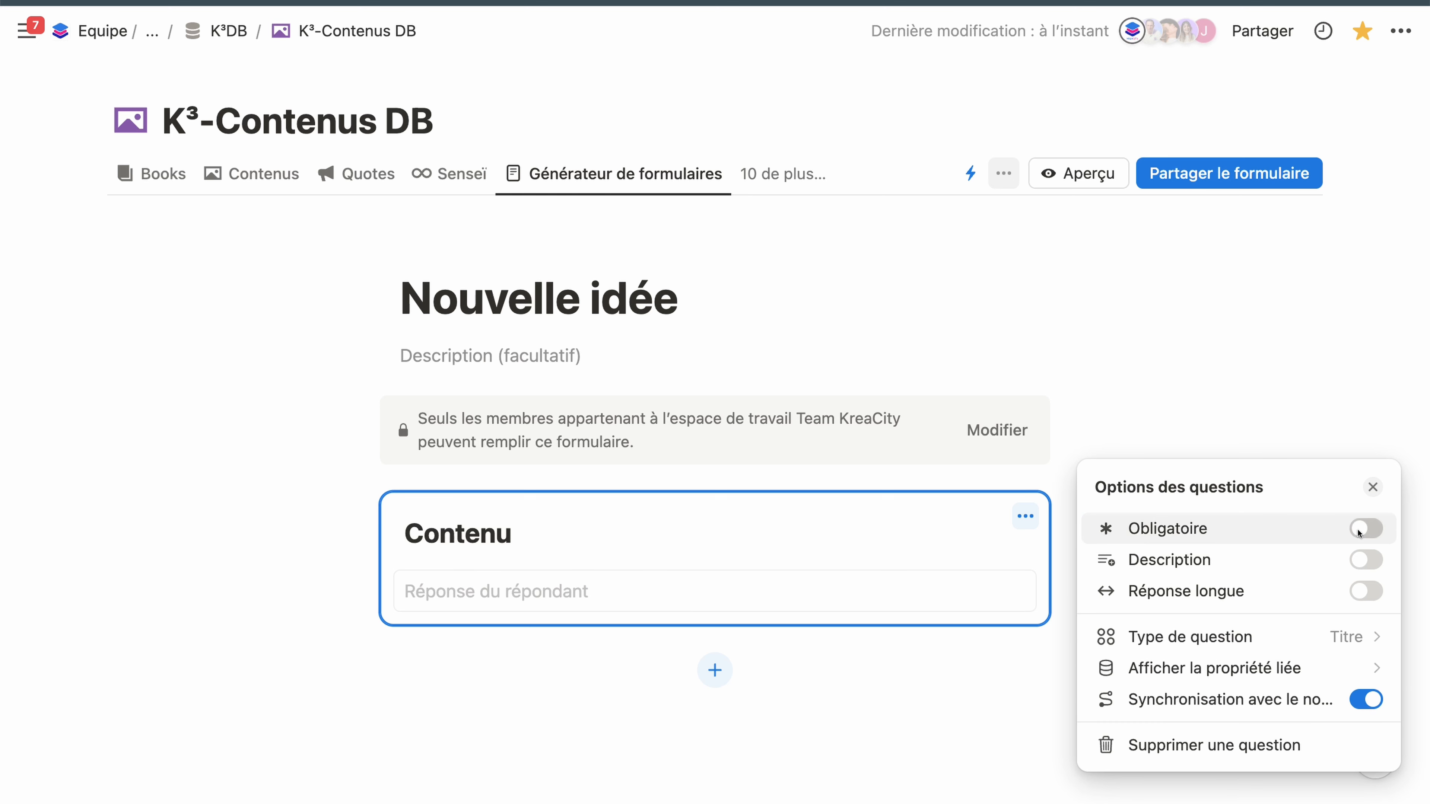
left_click(1361, 534)
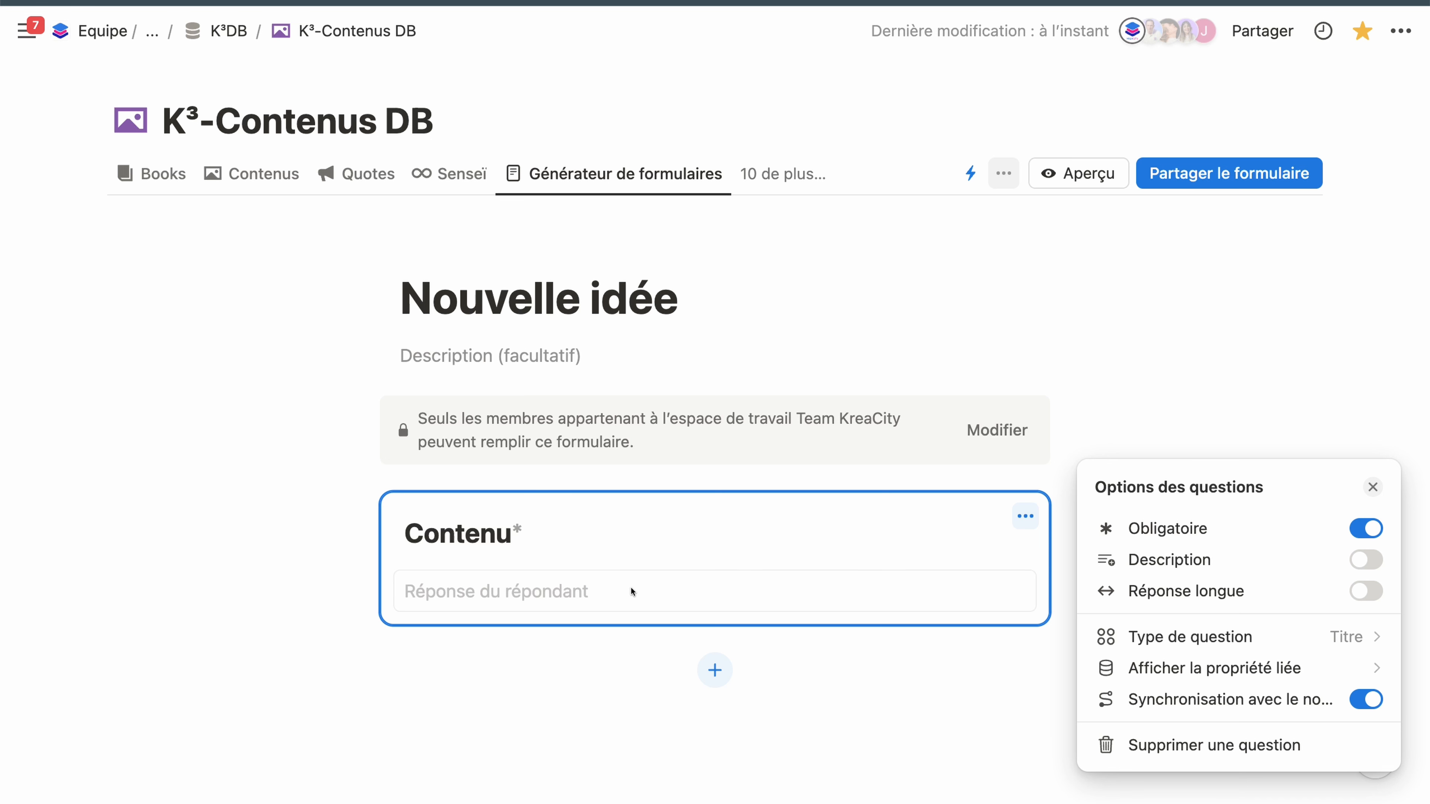
left_click(1261, 668)
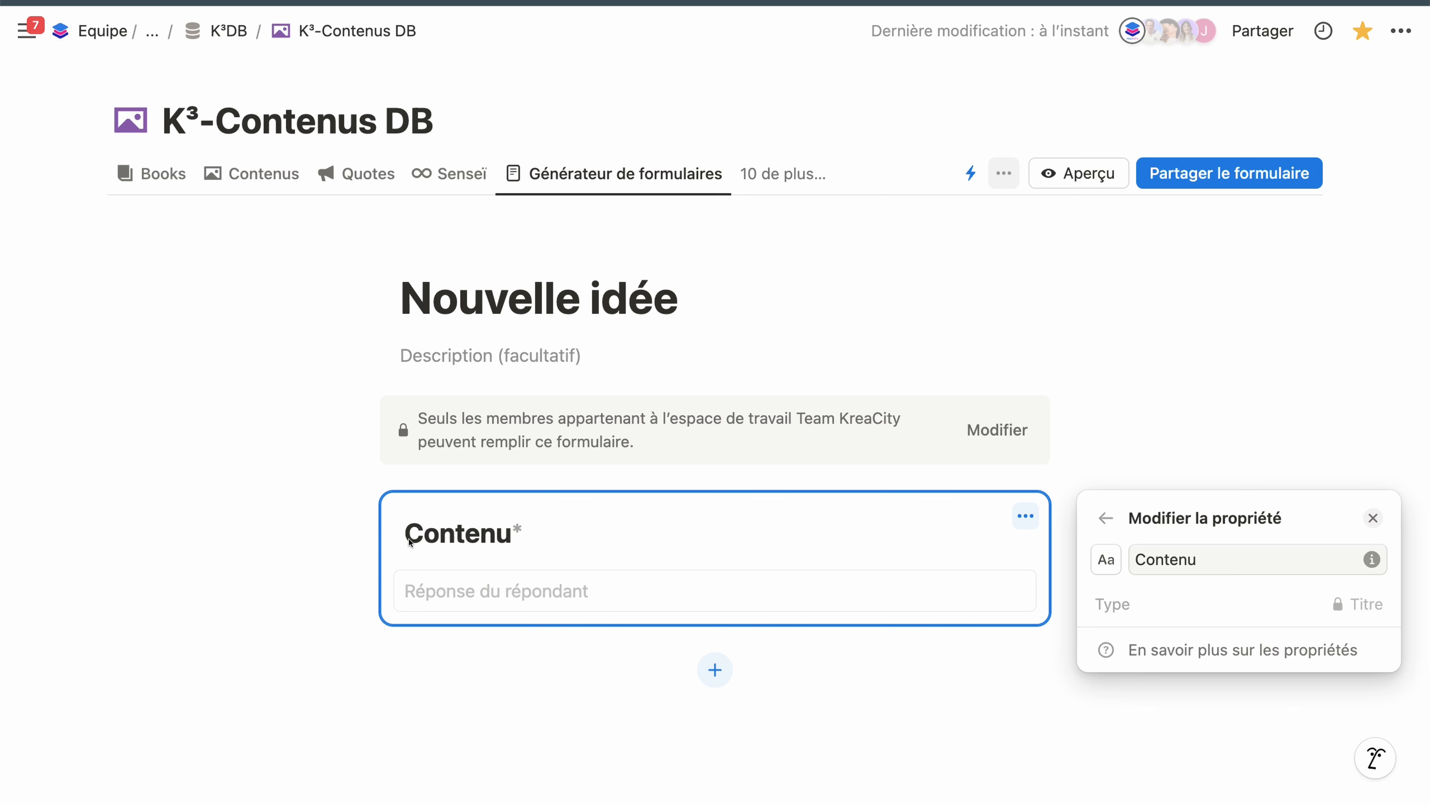
left_click(1106, 518)
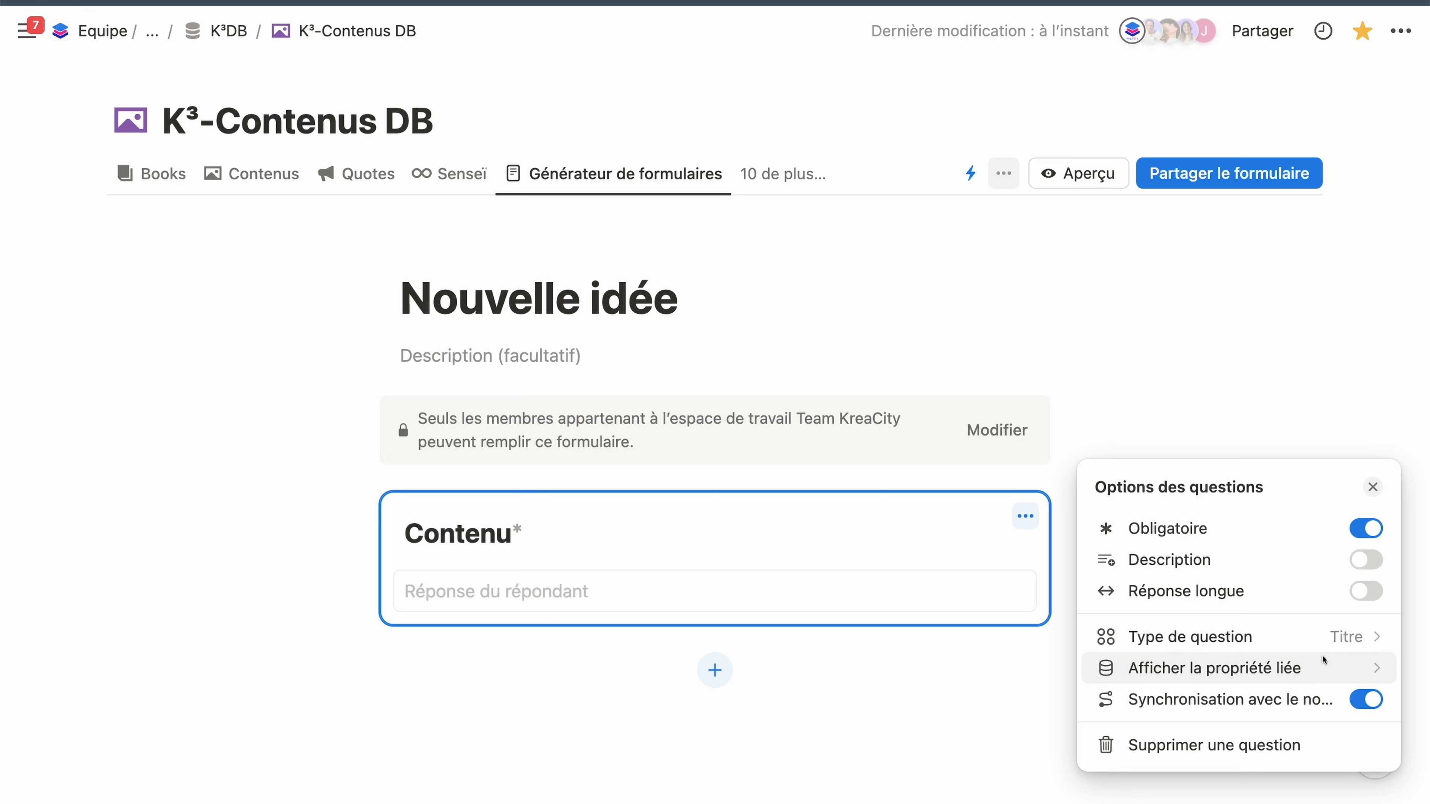
Step: Try the Description and Réponse longue options on the Contenu question, switching each back off
left_click(1365, 561)
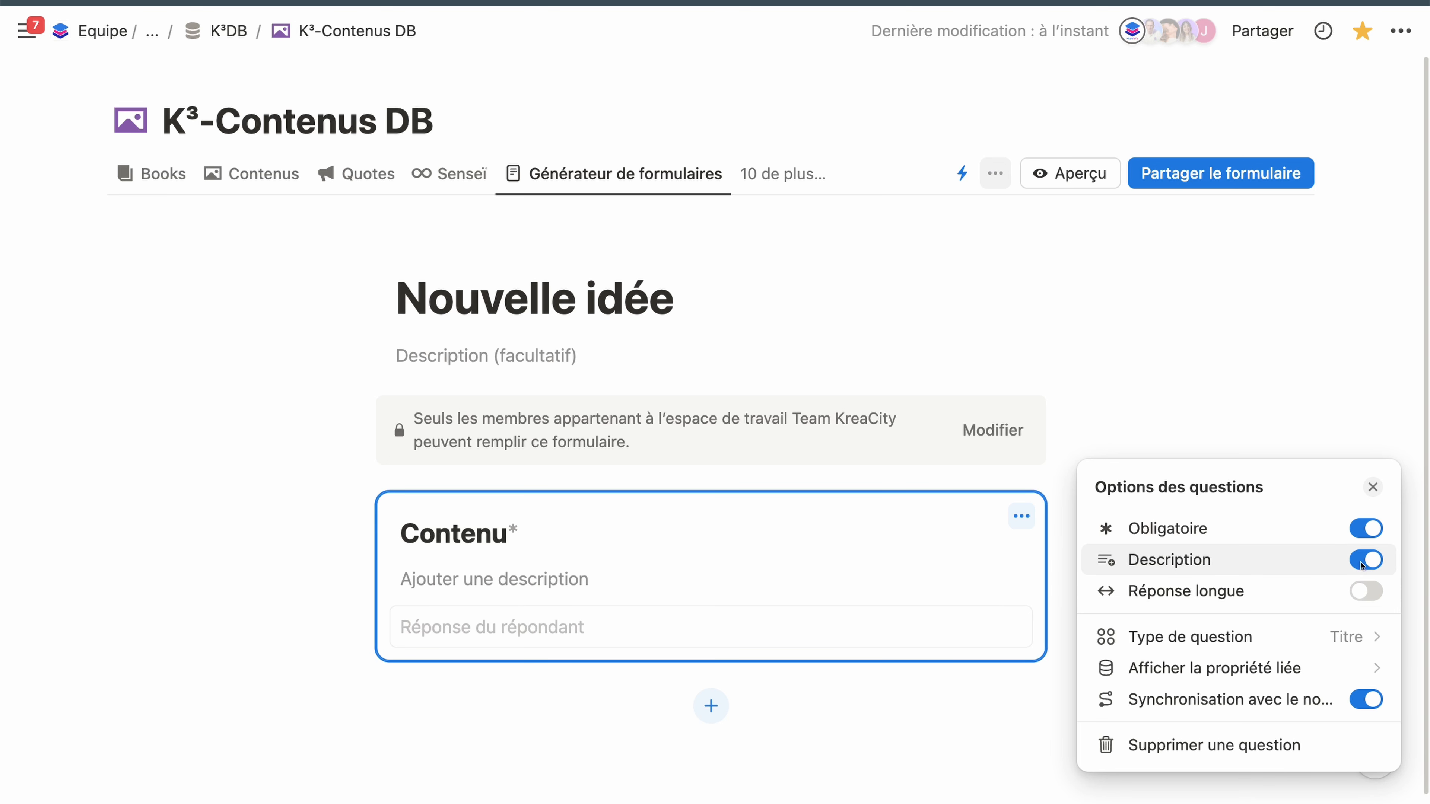
left_click(1364, 561)
left_click(1364, 592)
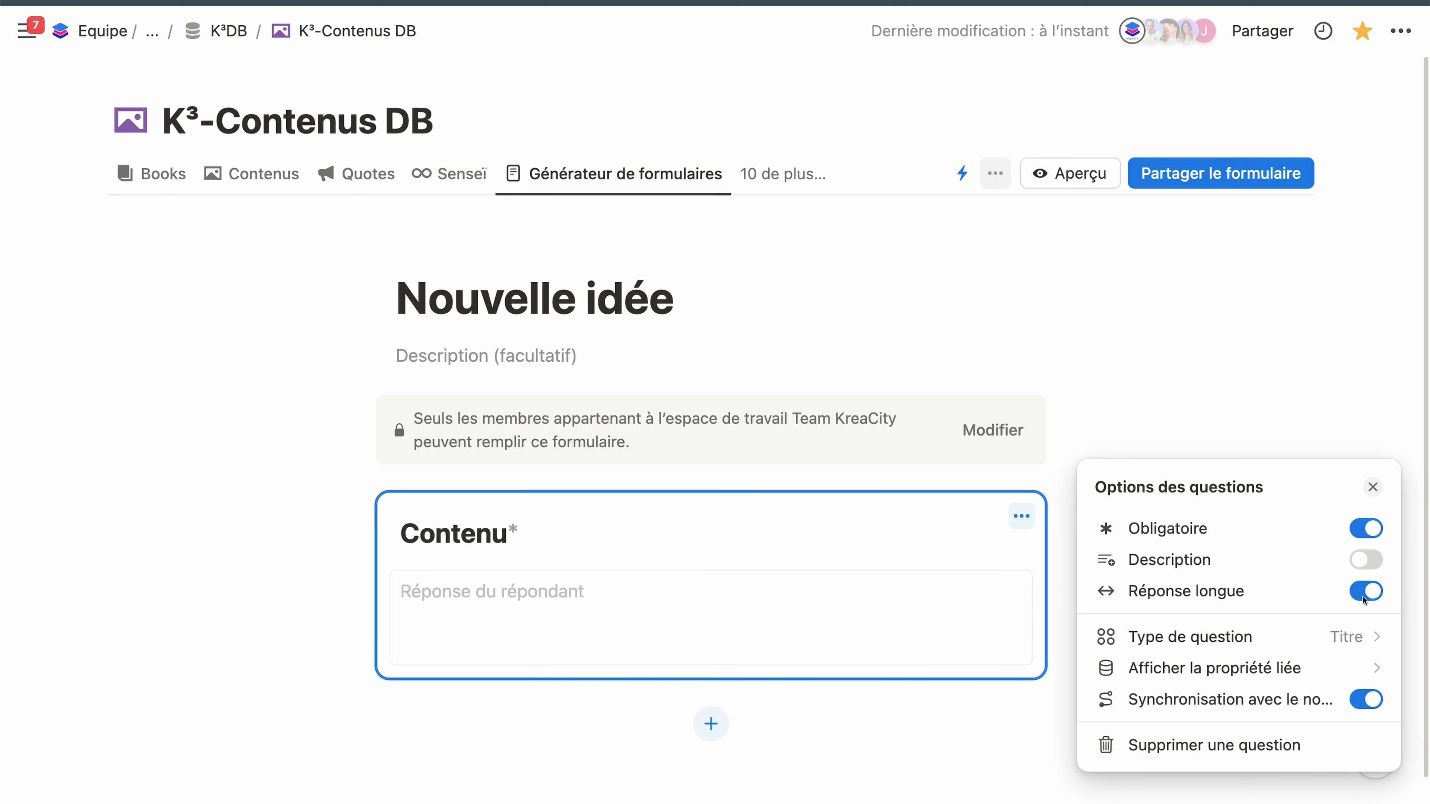
left_click(1364, 592)
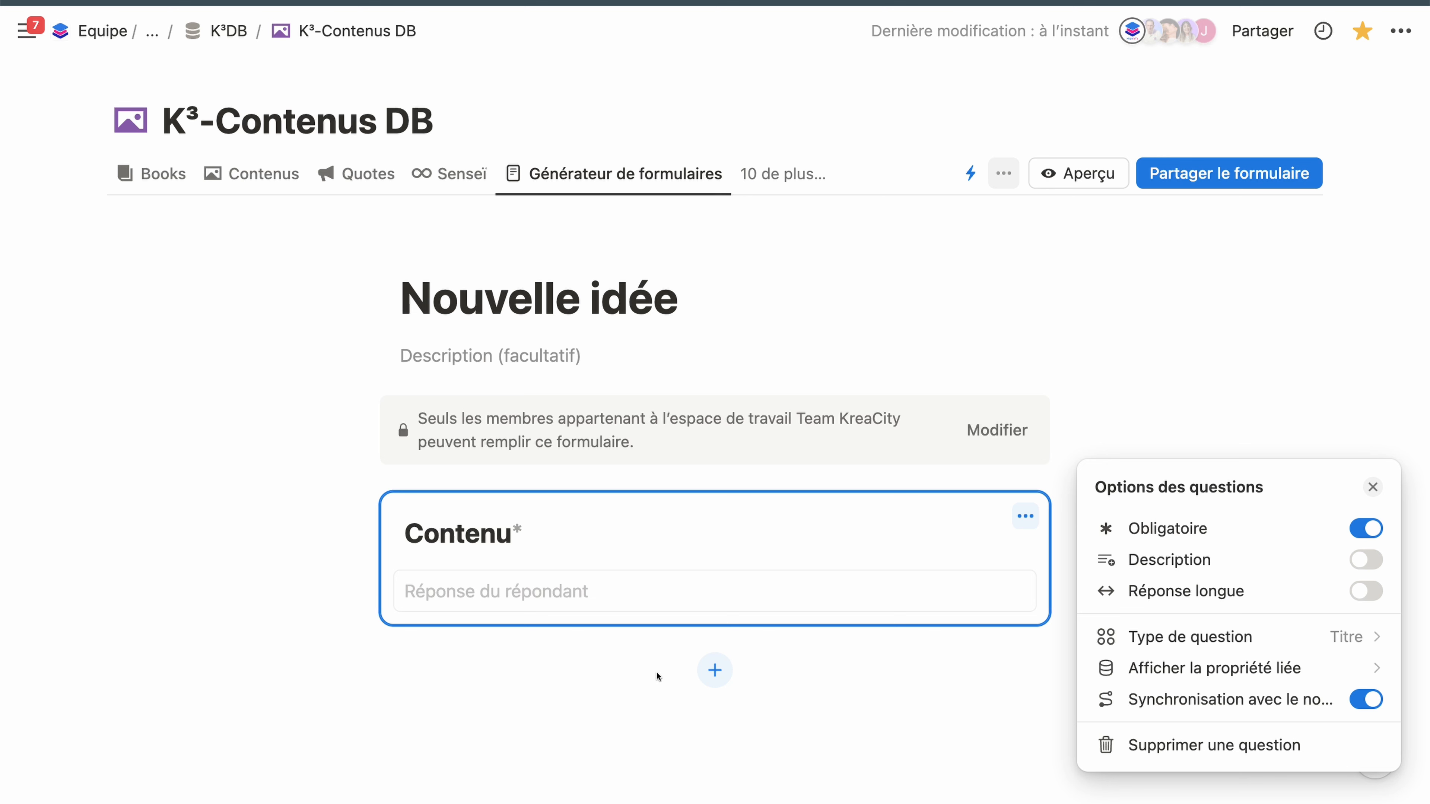
Step: Add a question to the form based on the database's existing URL property
left_click(716, 671)
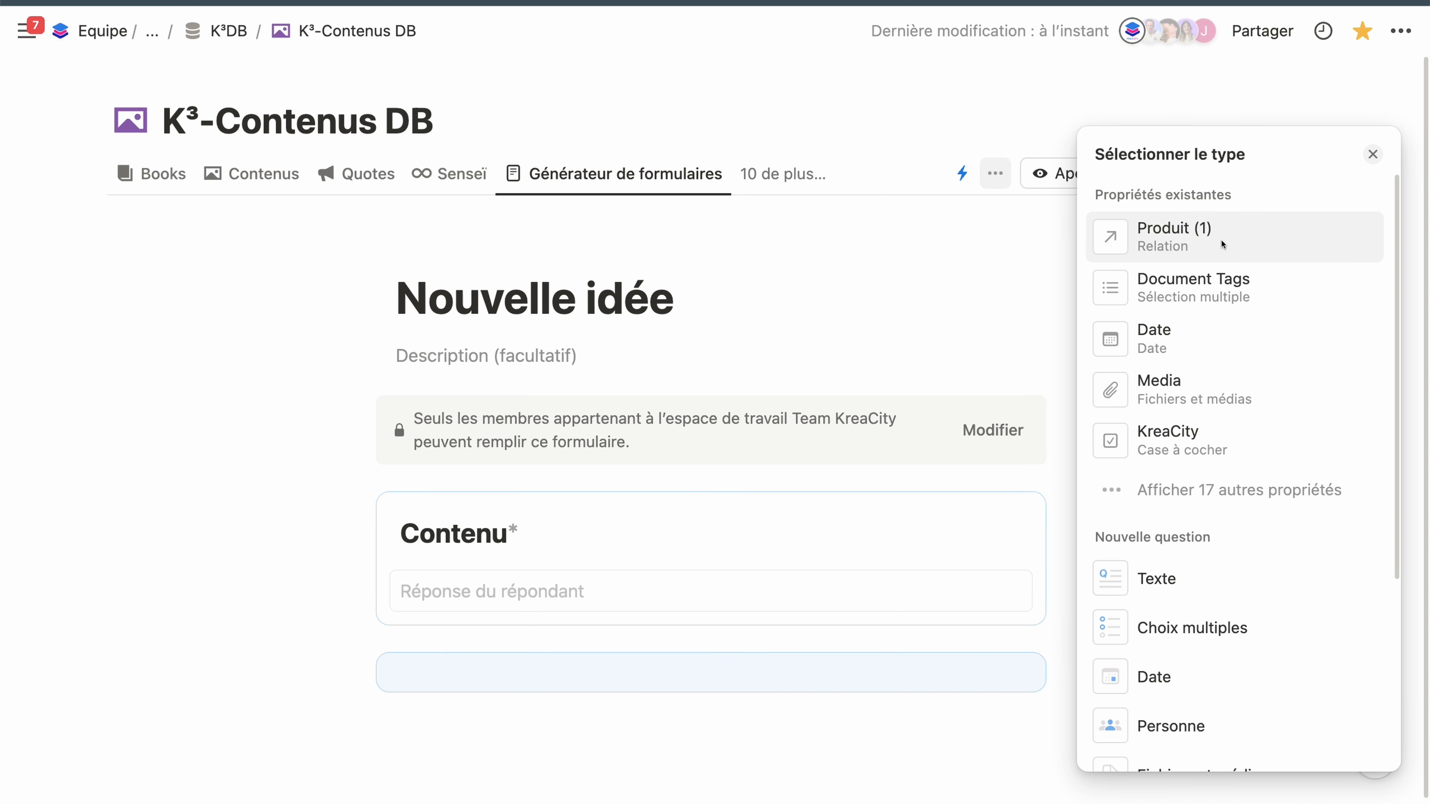
scroll(1246, 400, "down", 2)
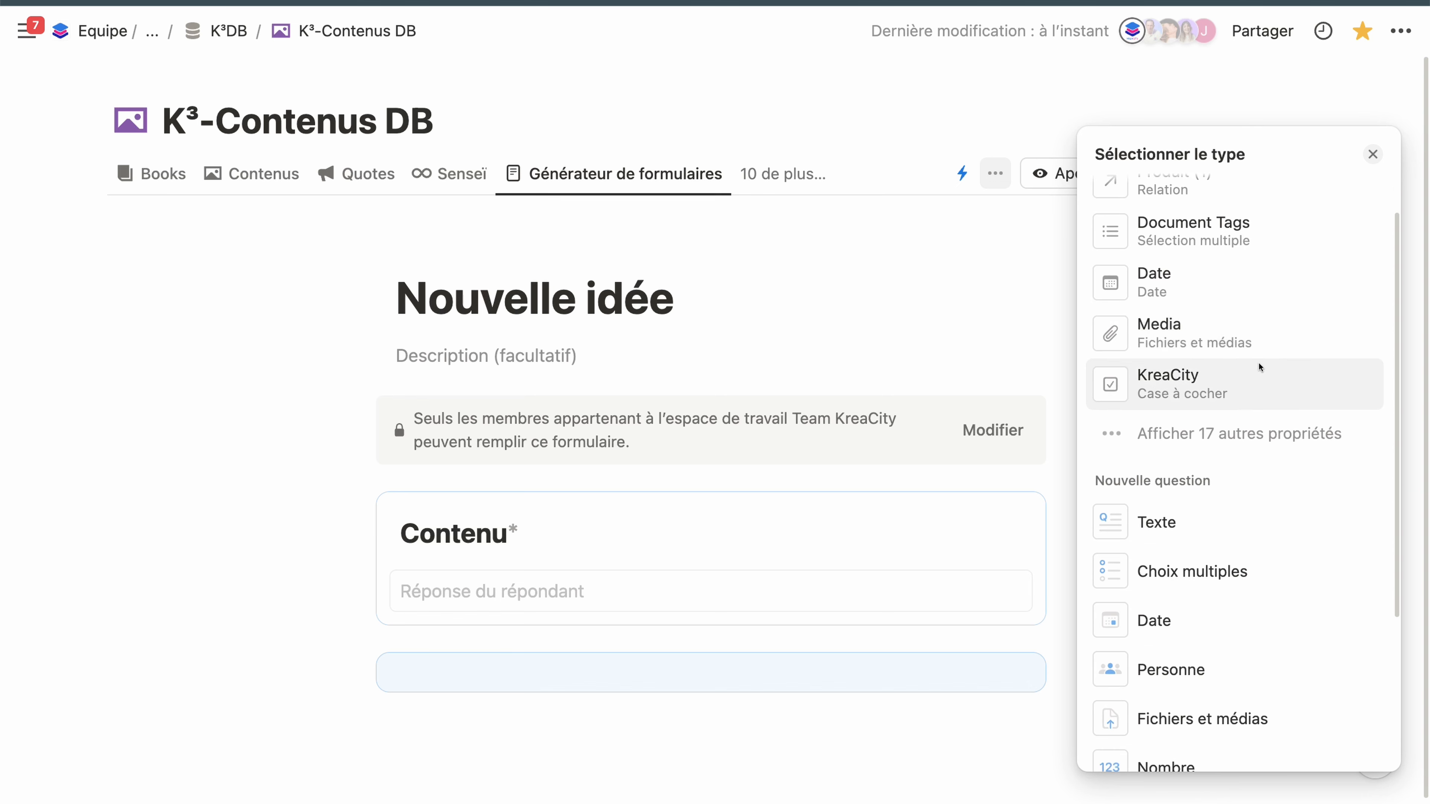
scroll(1259, 365, "down", 6)
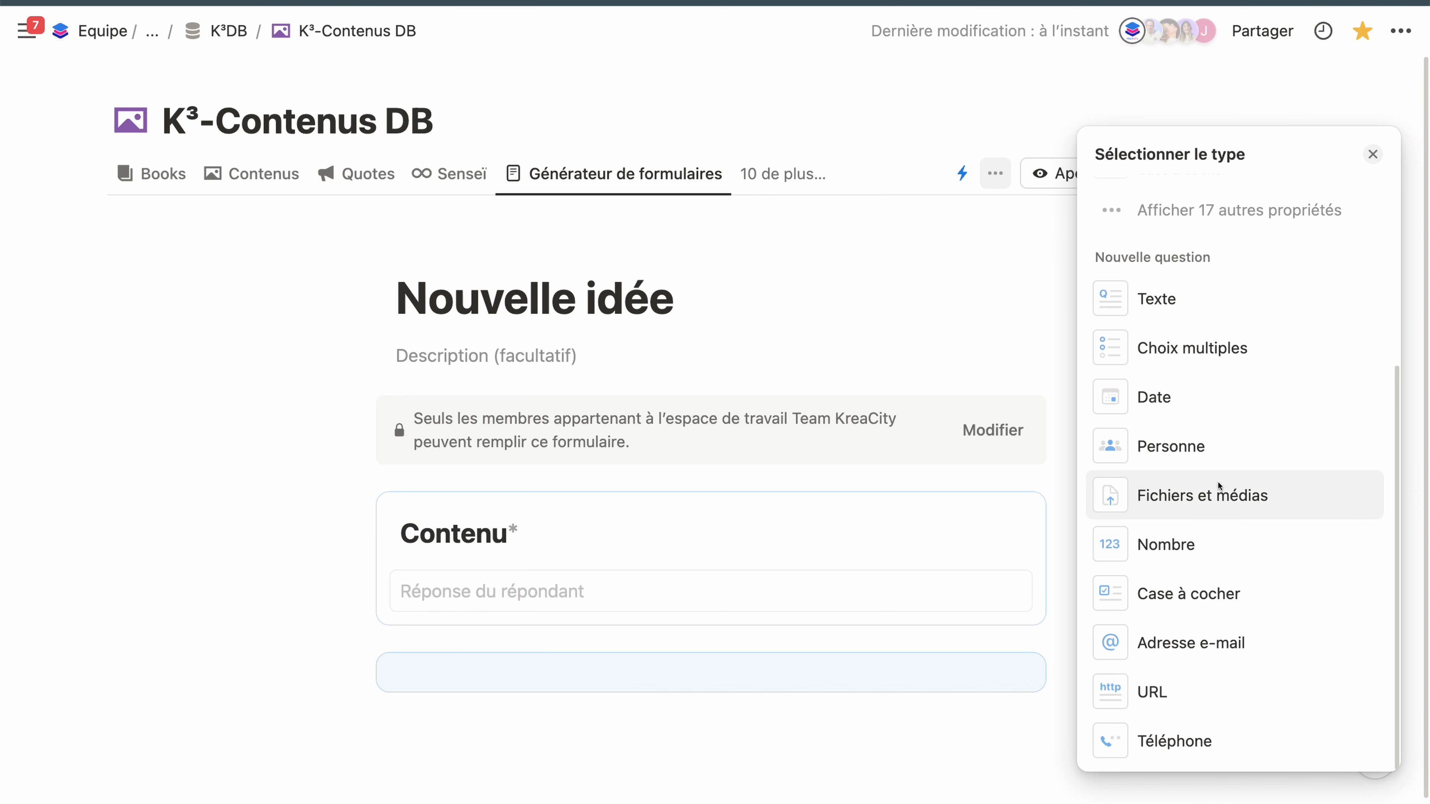
scroll(1213, 568, "up", 7)
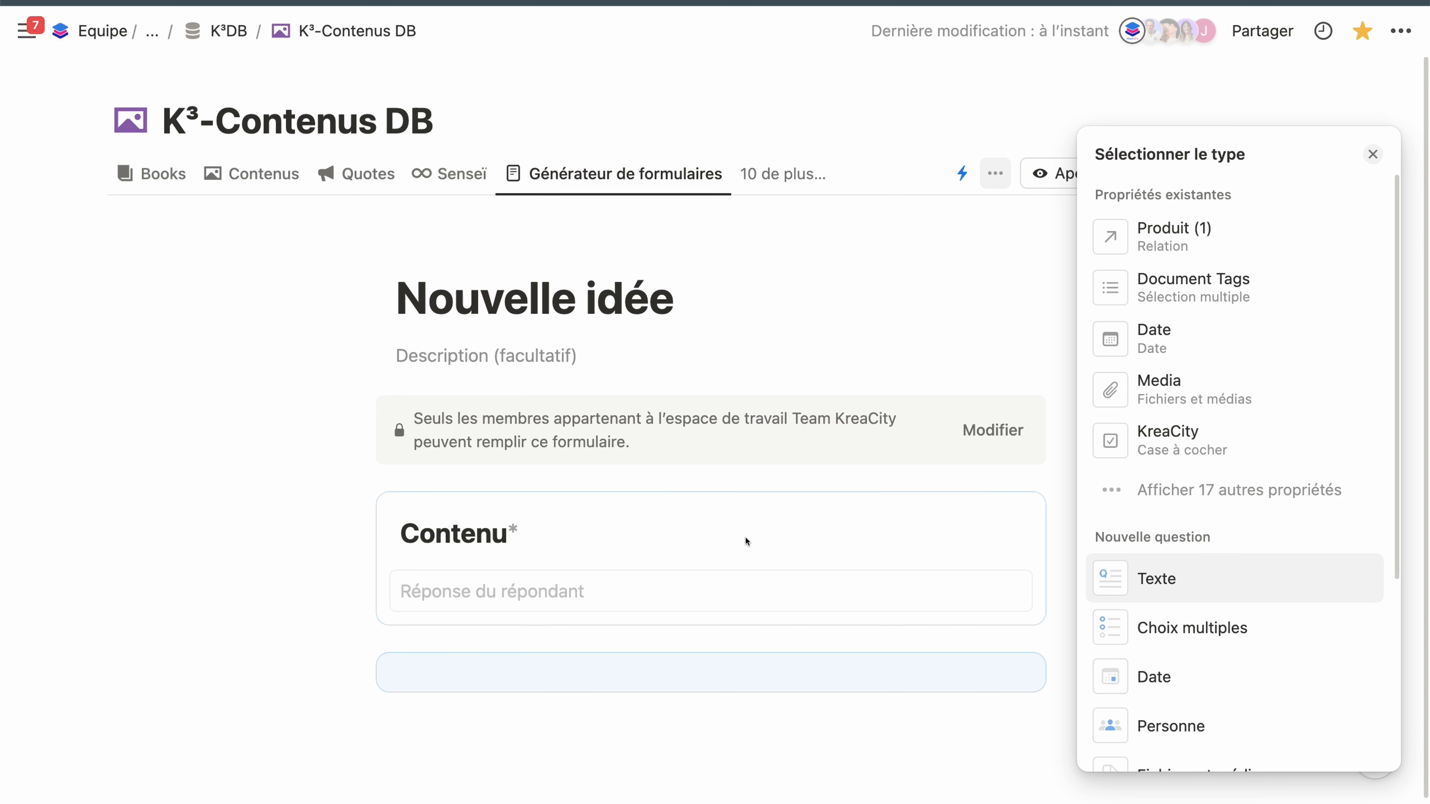
left_click(1197, 505)
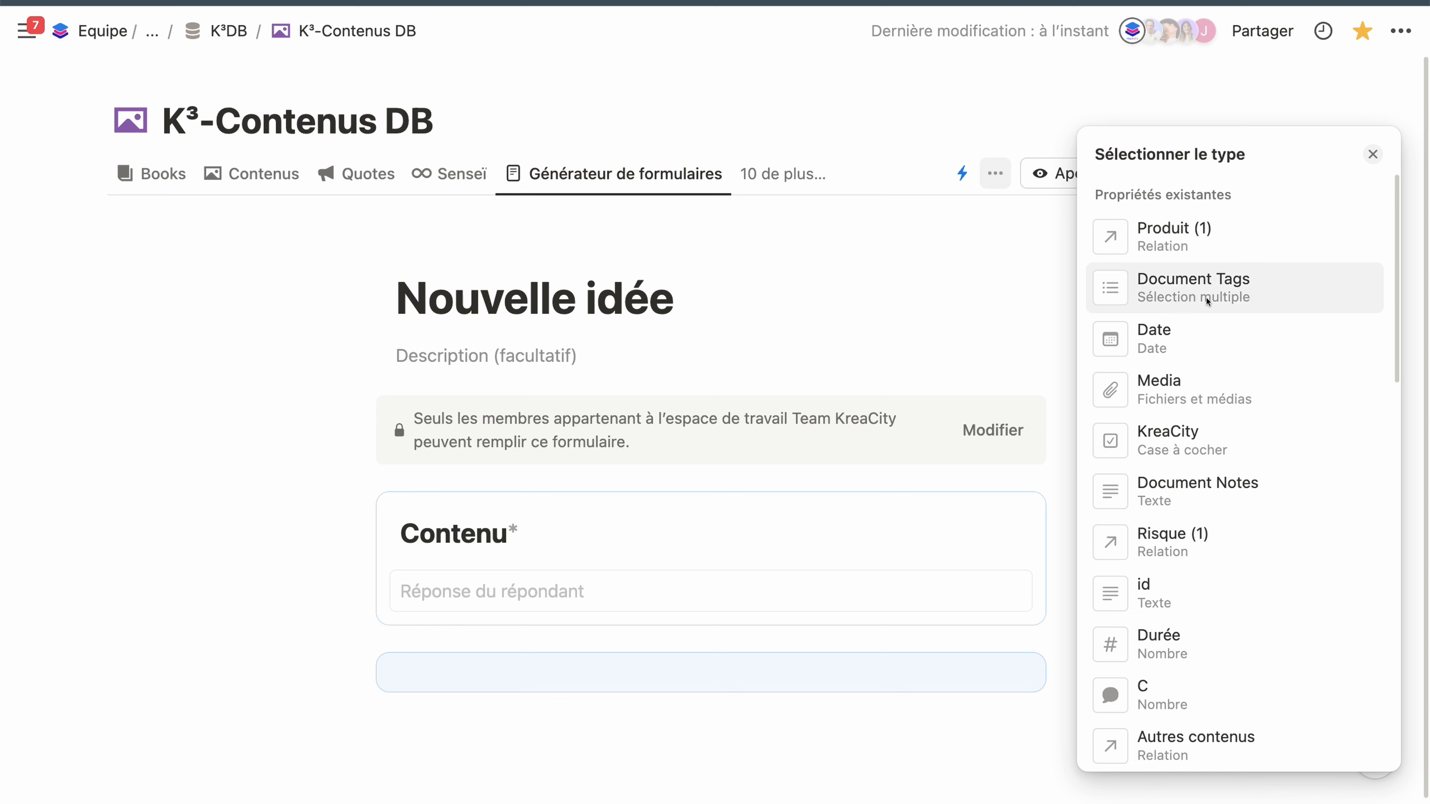
scroll(1210, 321, "down", 1)
scroll(1211, 324, "down", 6)
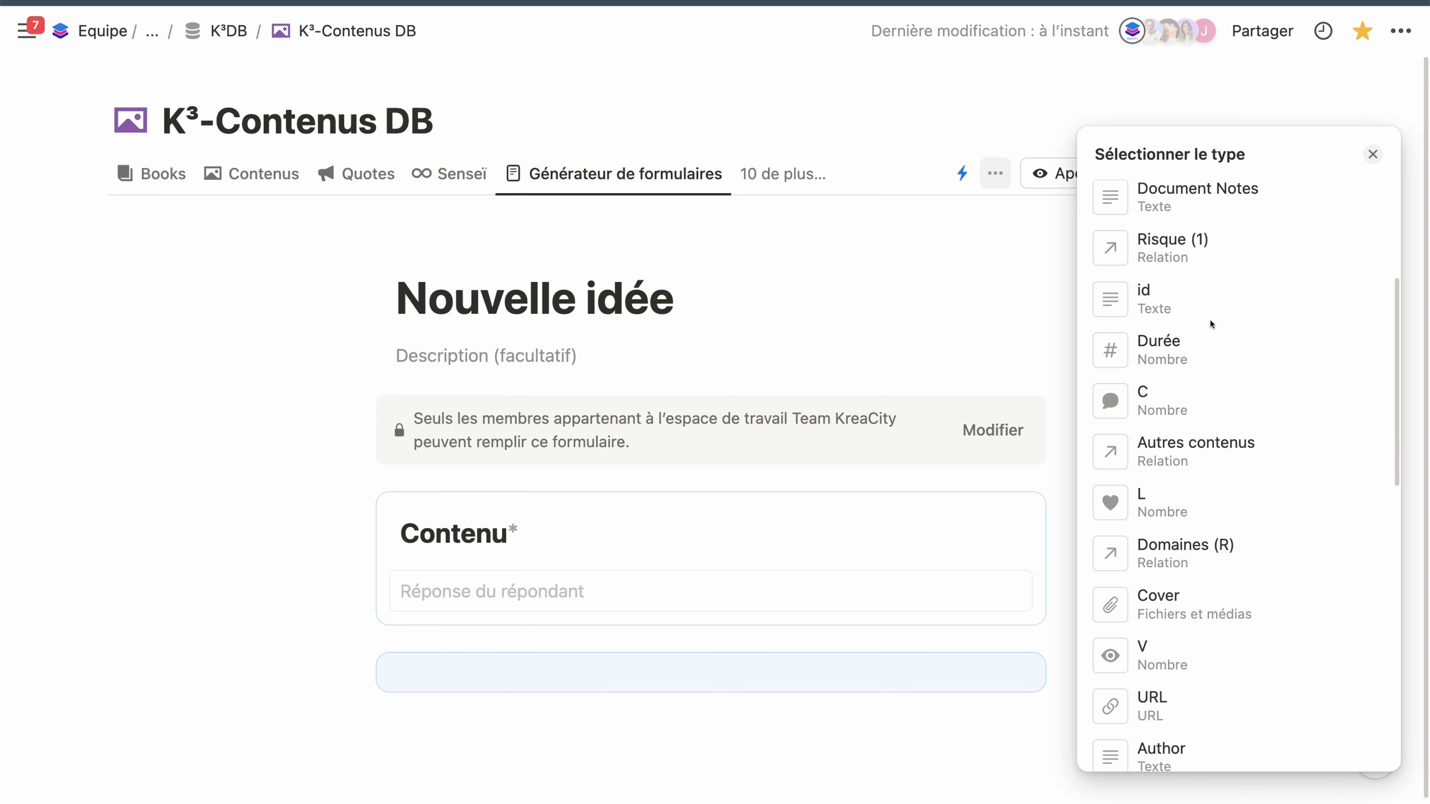
scroll(1211, 335, "down", 3)
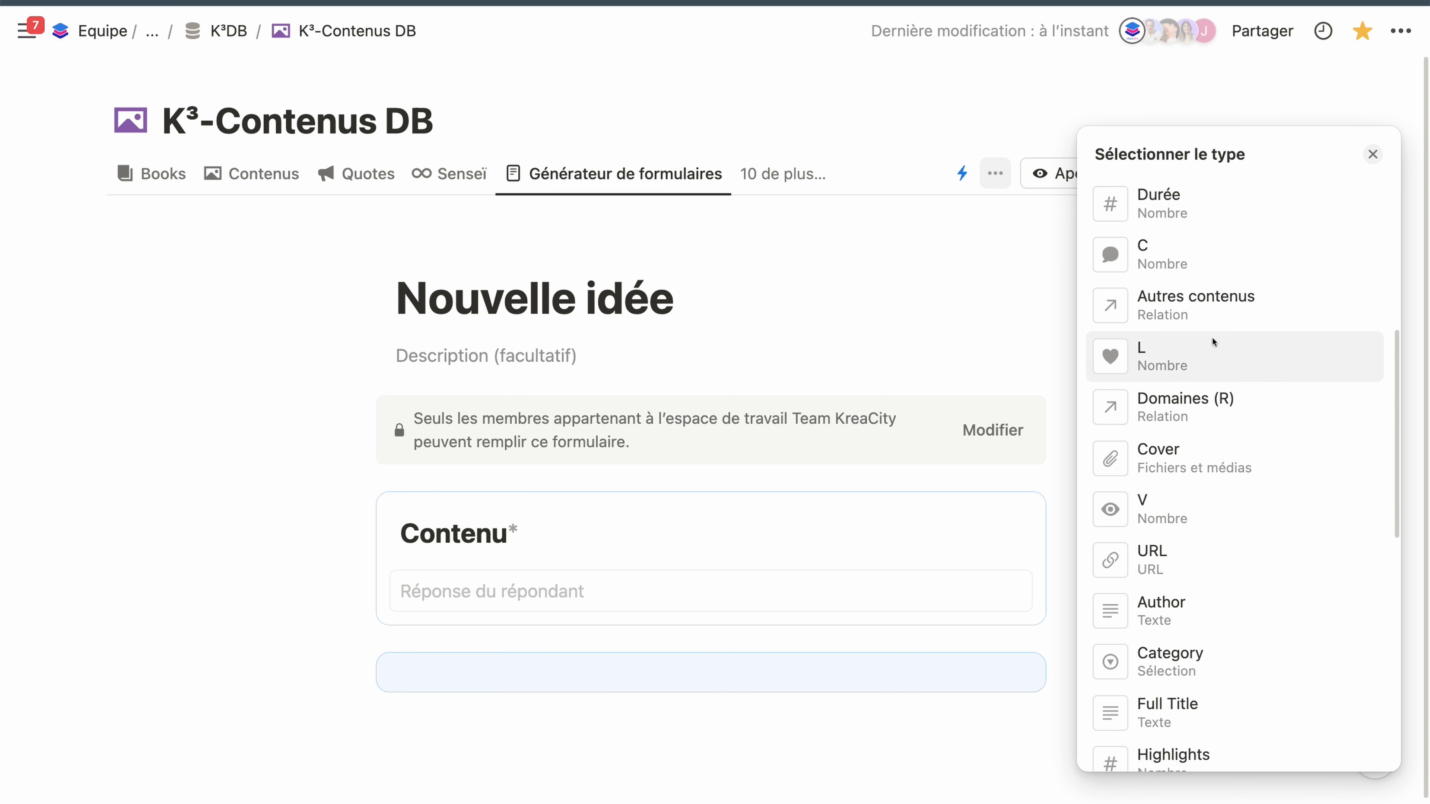
scroll(1212, 338, "down", 4)
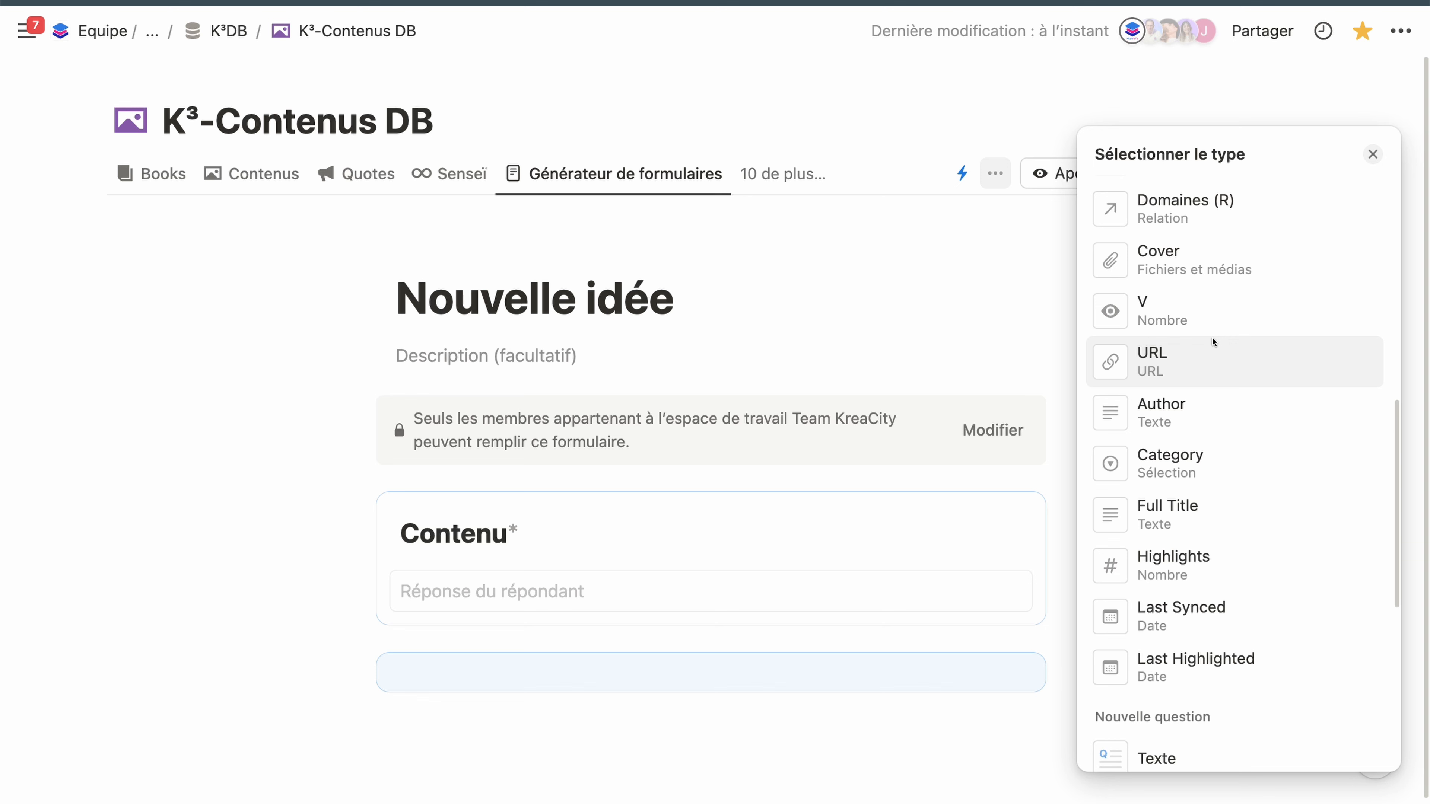
left_click(1176, 363)
left_click(216, 573)
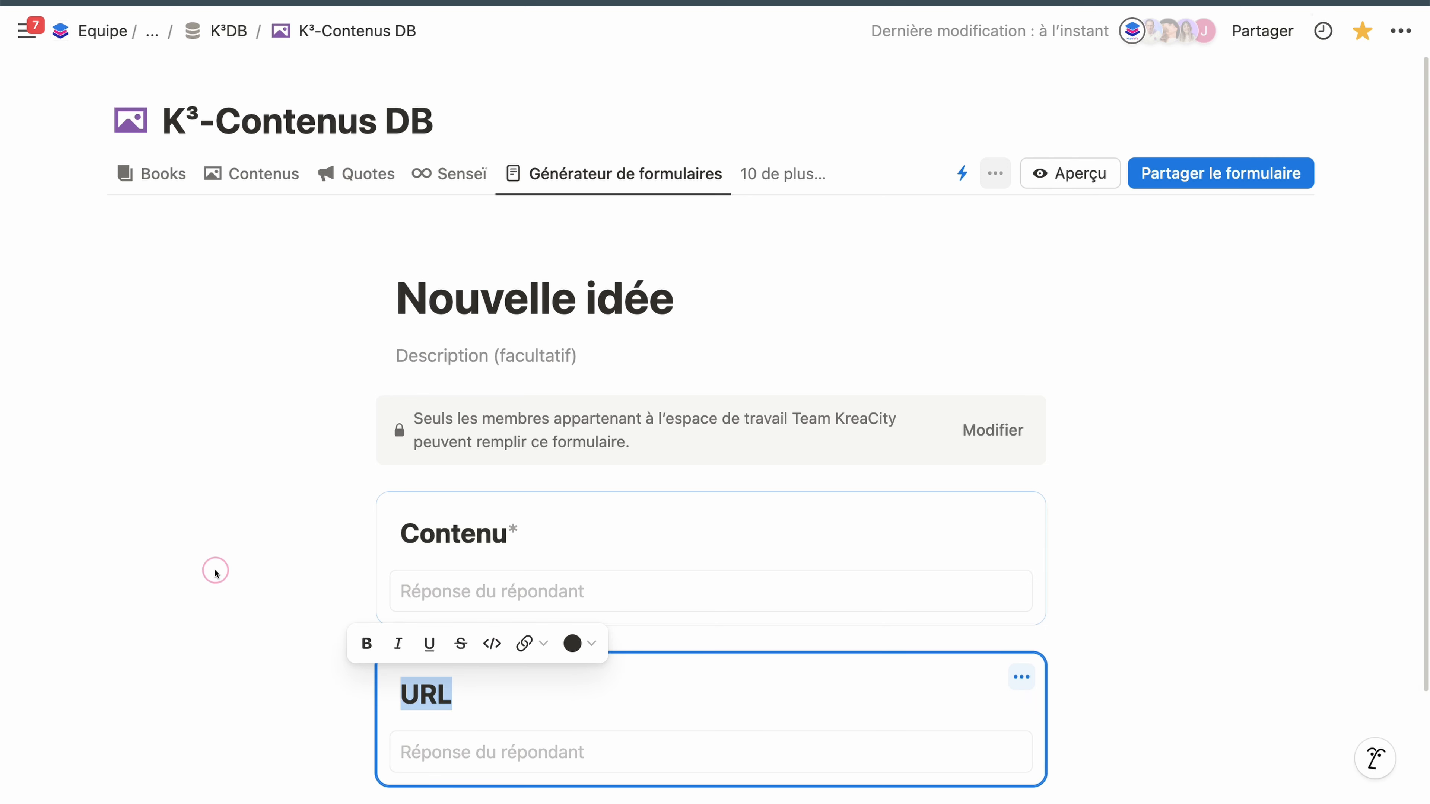
Step: Add a new question of type Adresse e-mail below the URL question
scroll(281, 586, "down", 3)
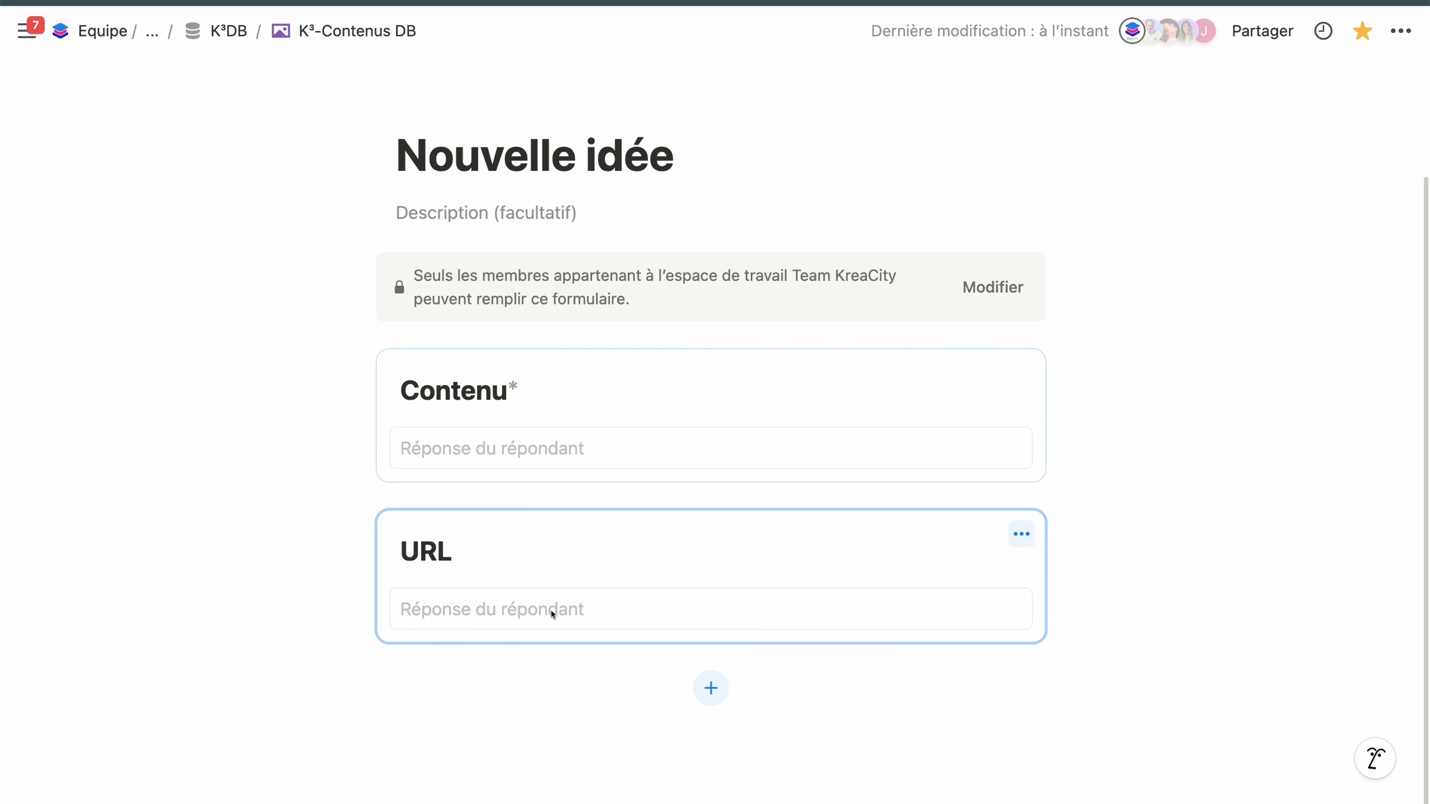
left_click(710, 688)
scroll(1179, 539, "down", 5)
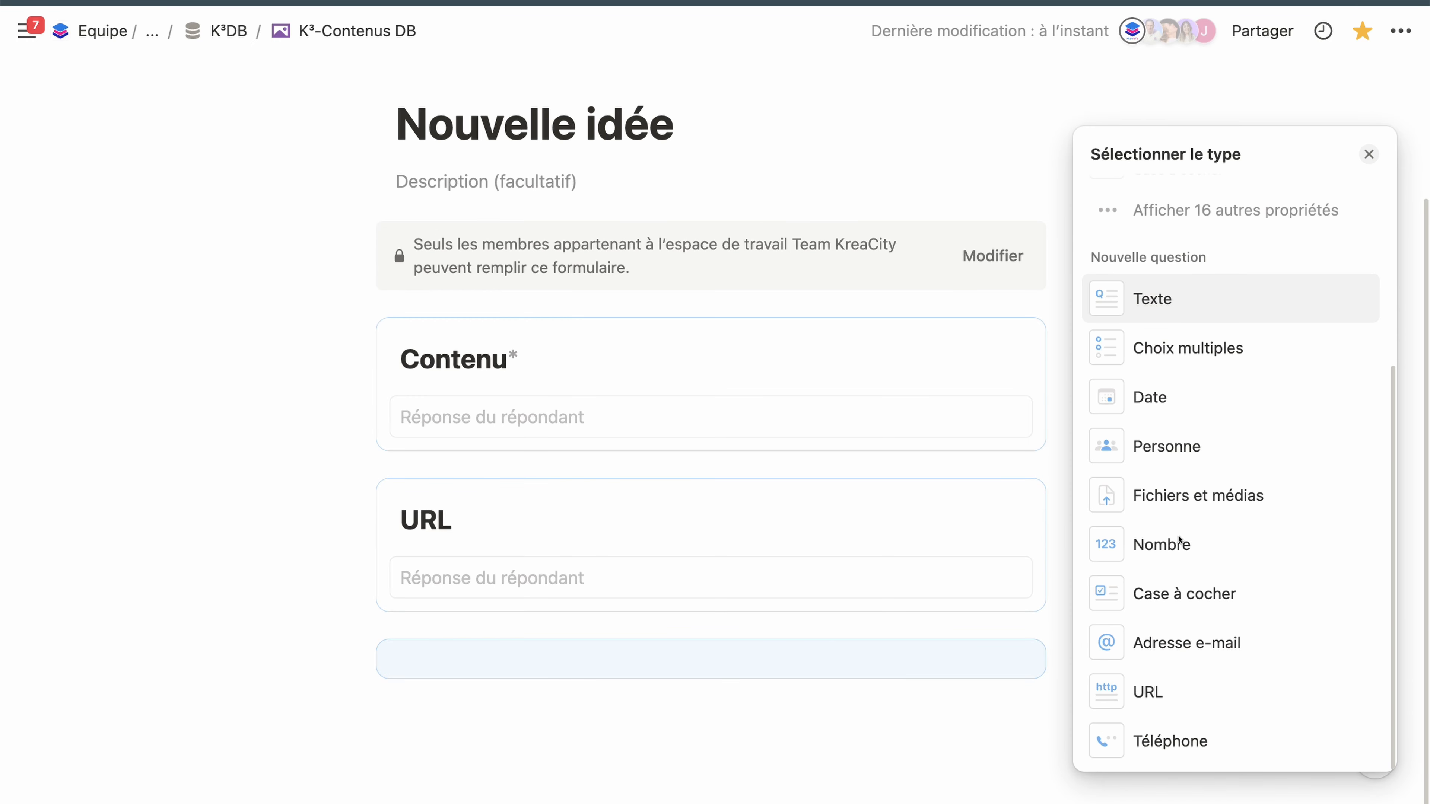
scroll(1181, 575, "up", 5)
scroll(1182, 584, "down", 5)
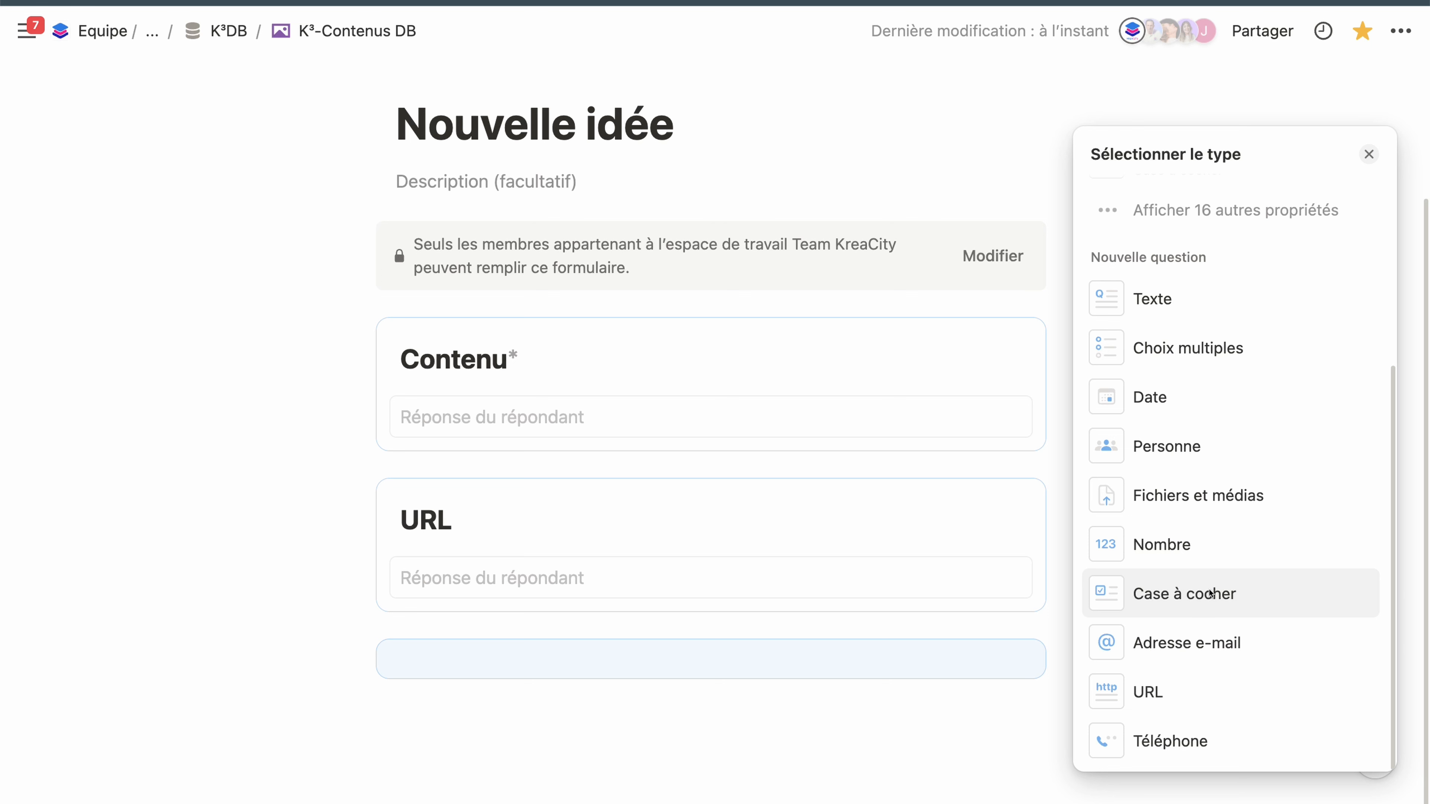
left_click(1198, 643)
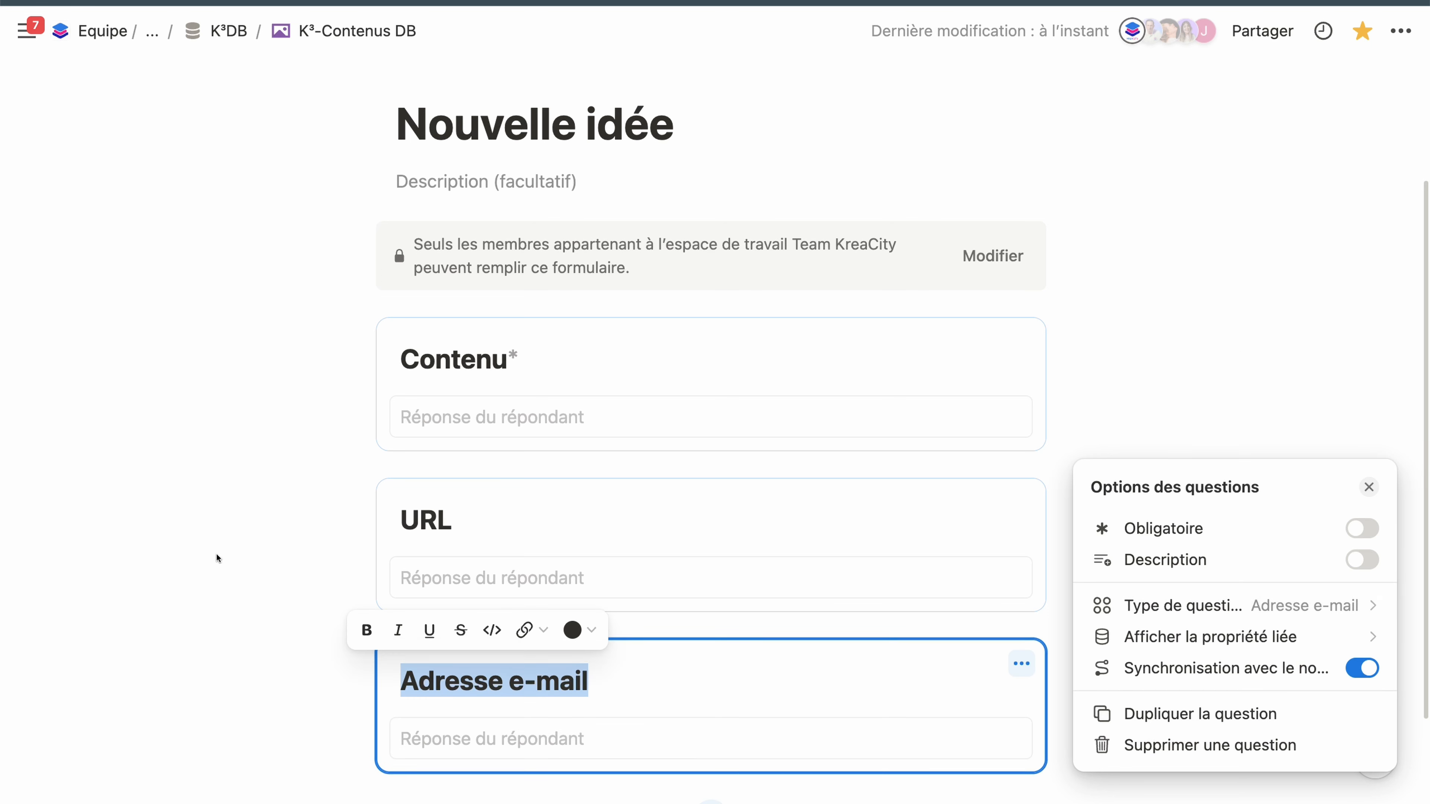
left_click(205, 561)
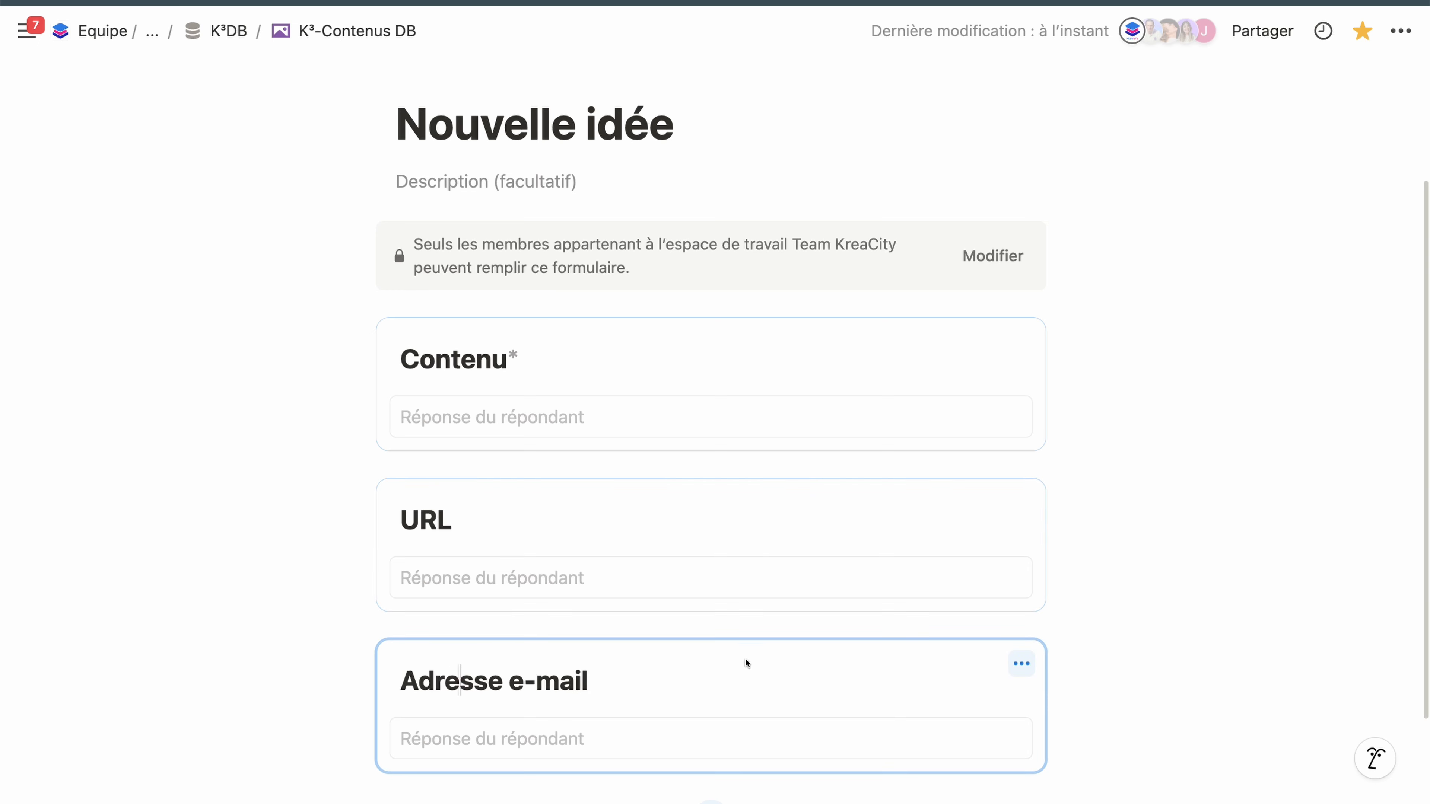
Step: Inspect the database property linked to the Adresse e-mail question and its available property types
left_click(881, 649)
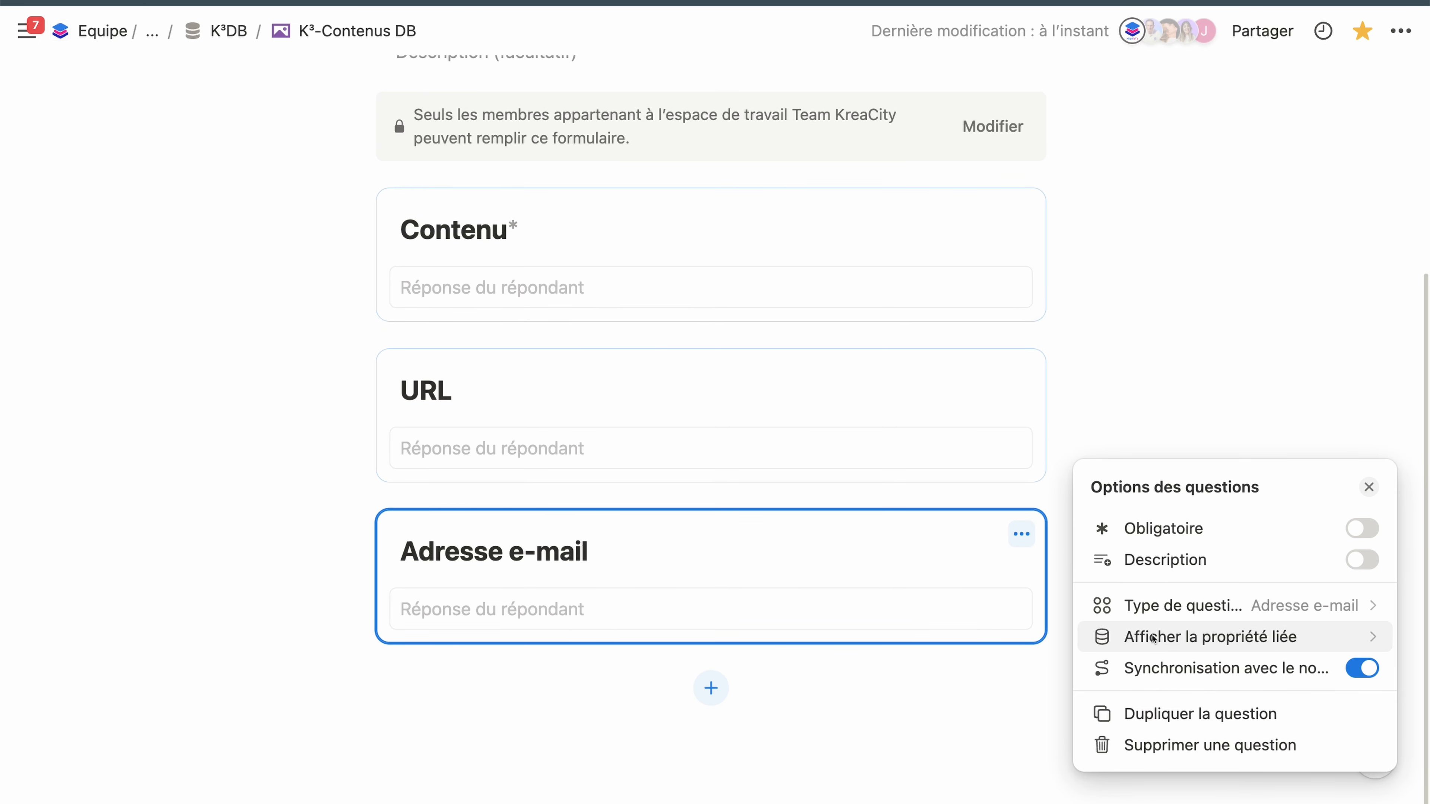
left_click(1174, 636)
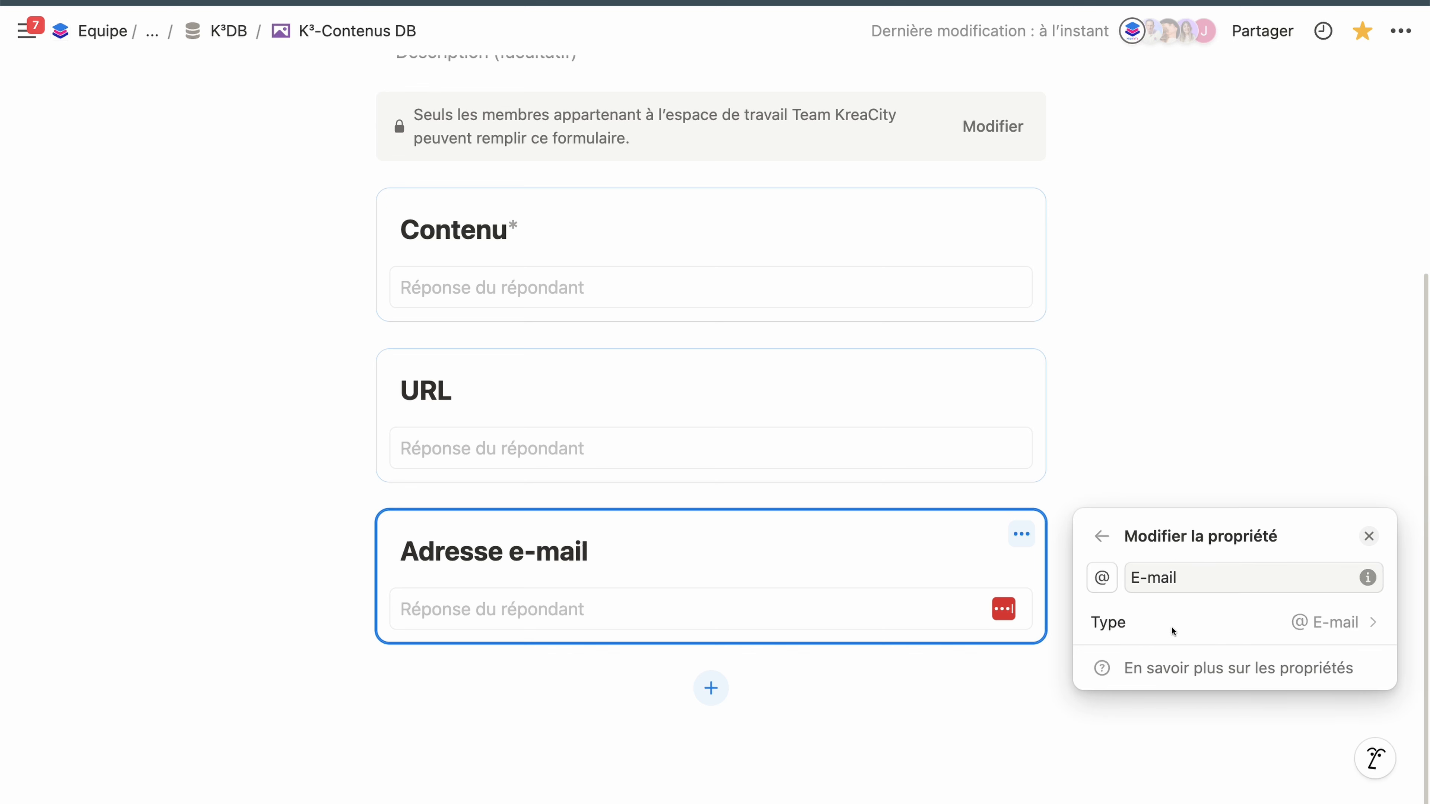
left_click(1241, 620)
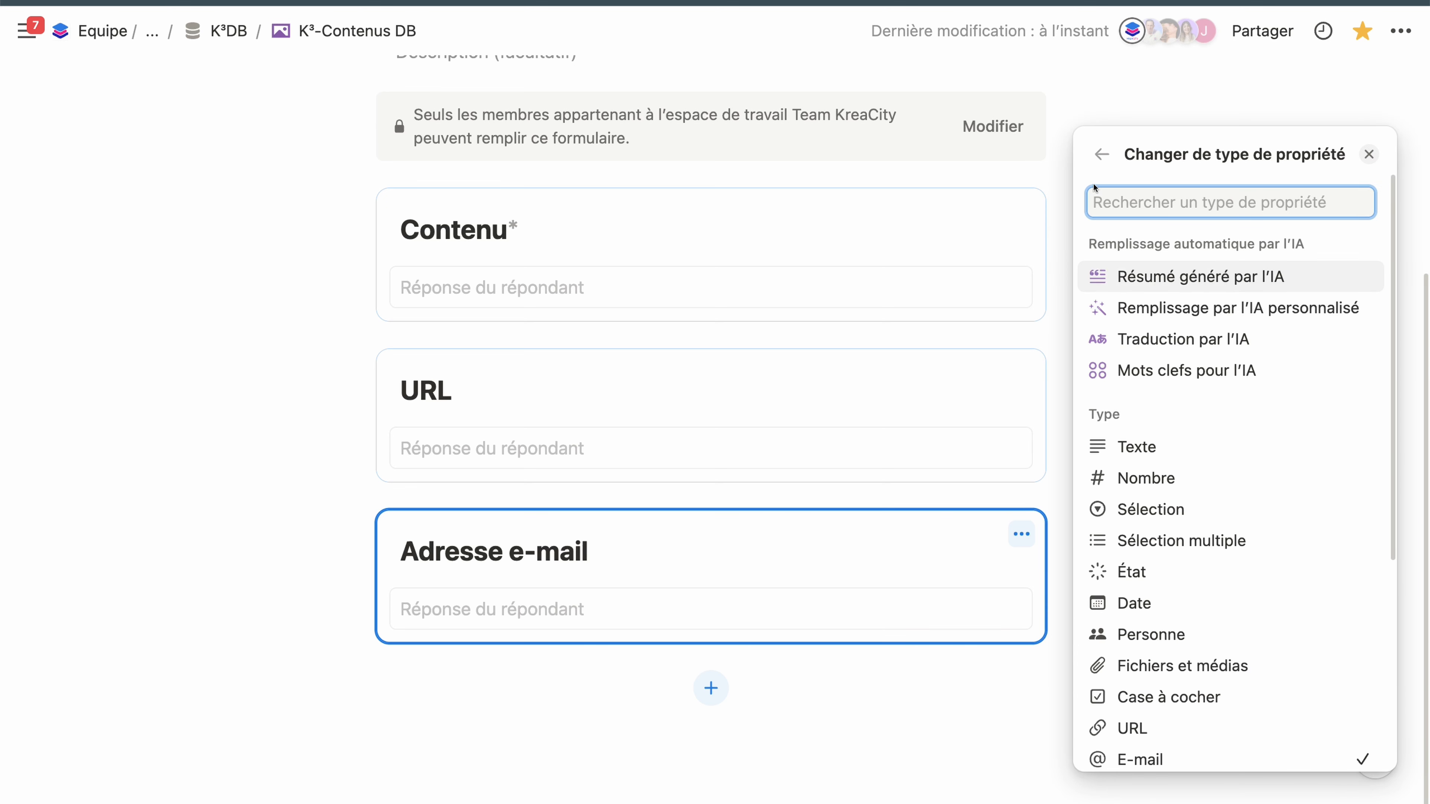
left_click(1101, 154)
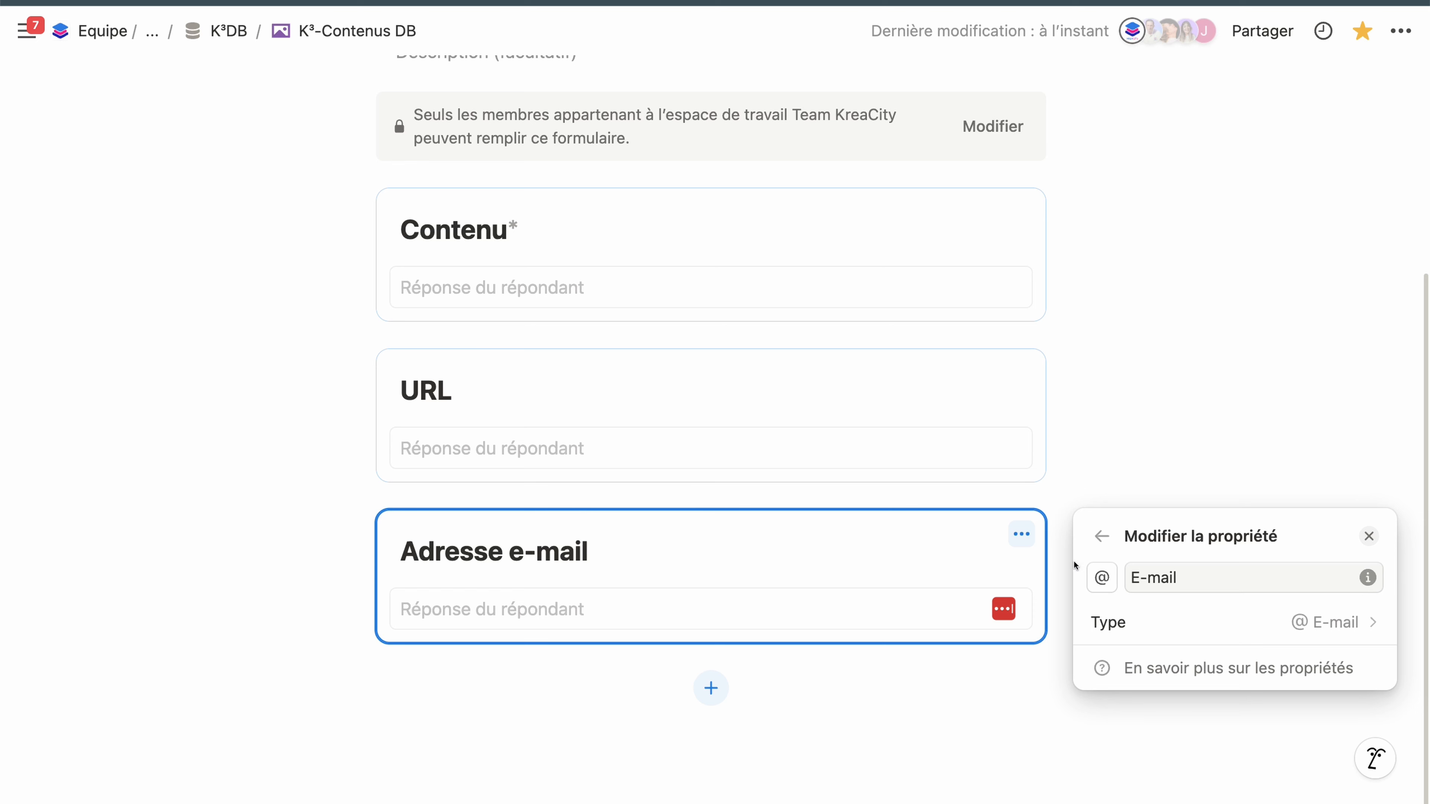
left_click(1102, 537)
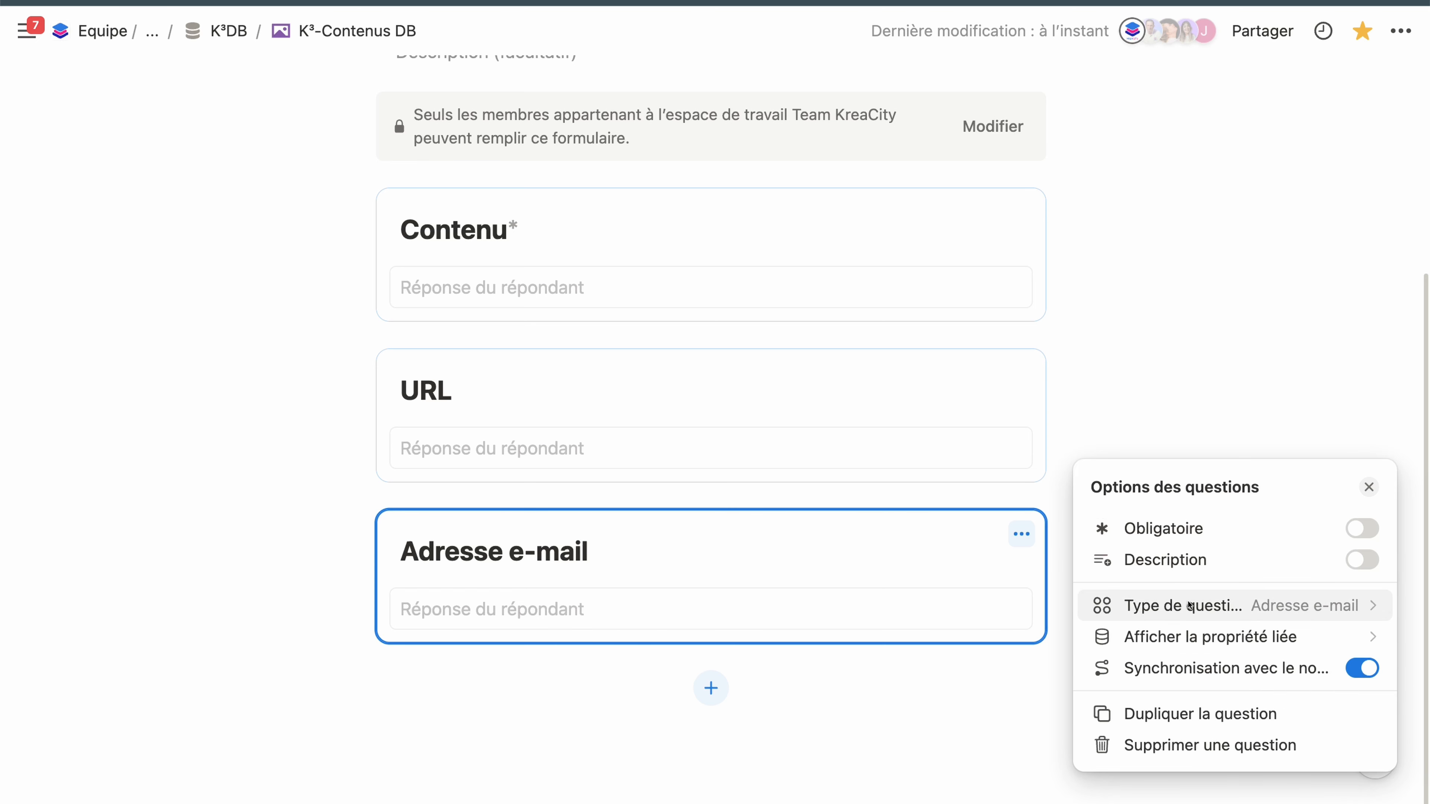
left_click(1268, 638)
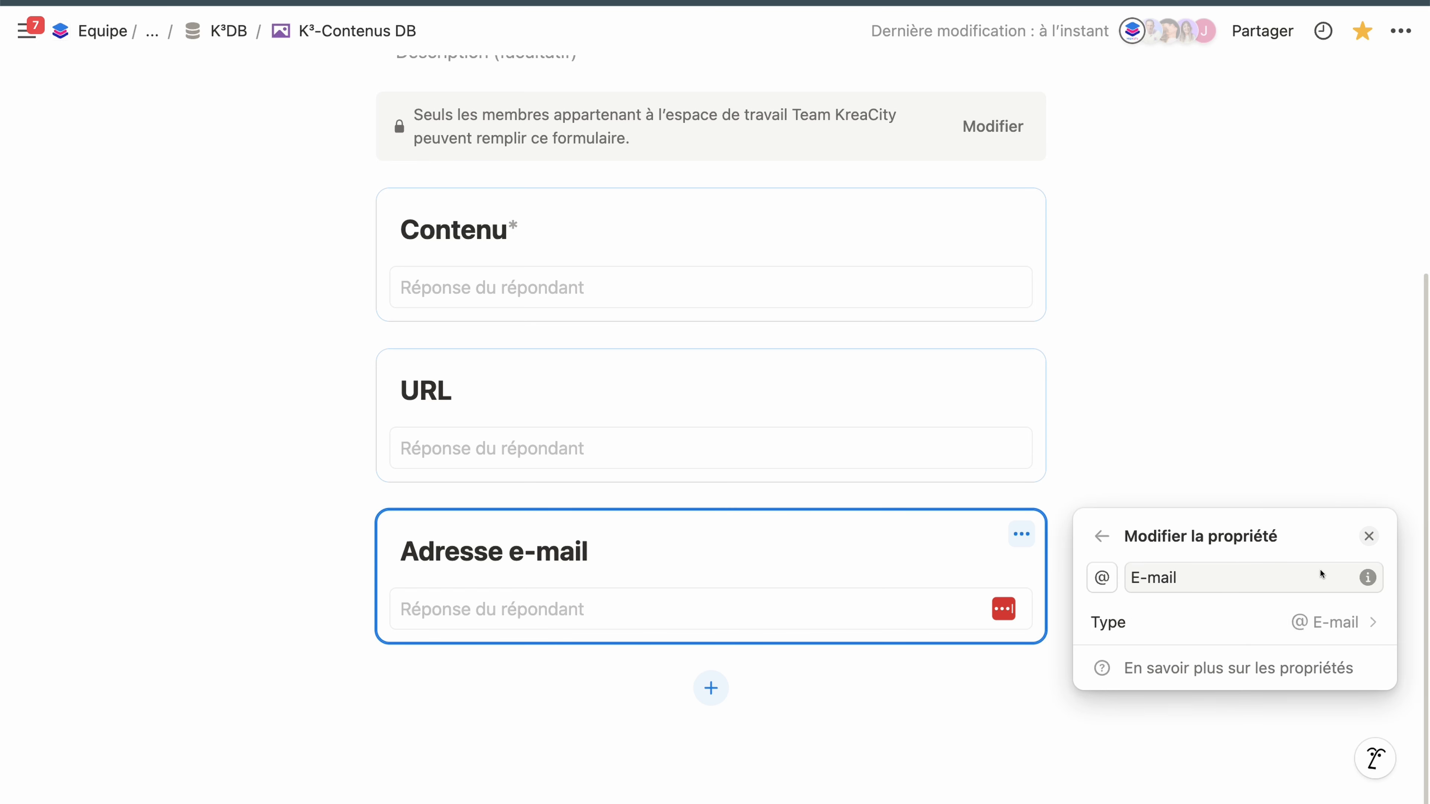
left_click(1102, 537)
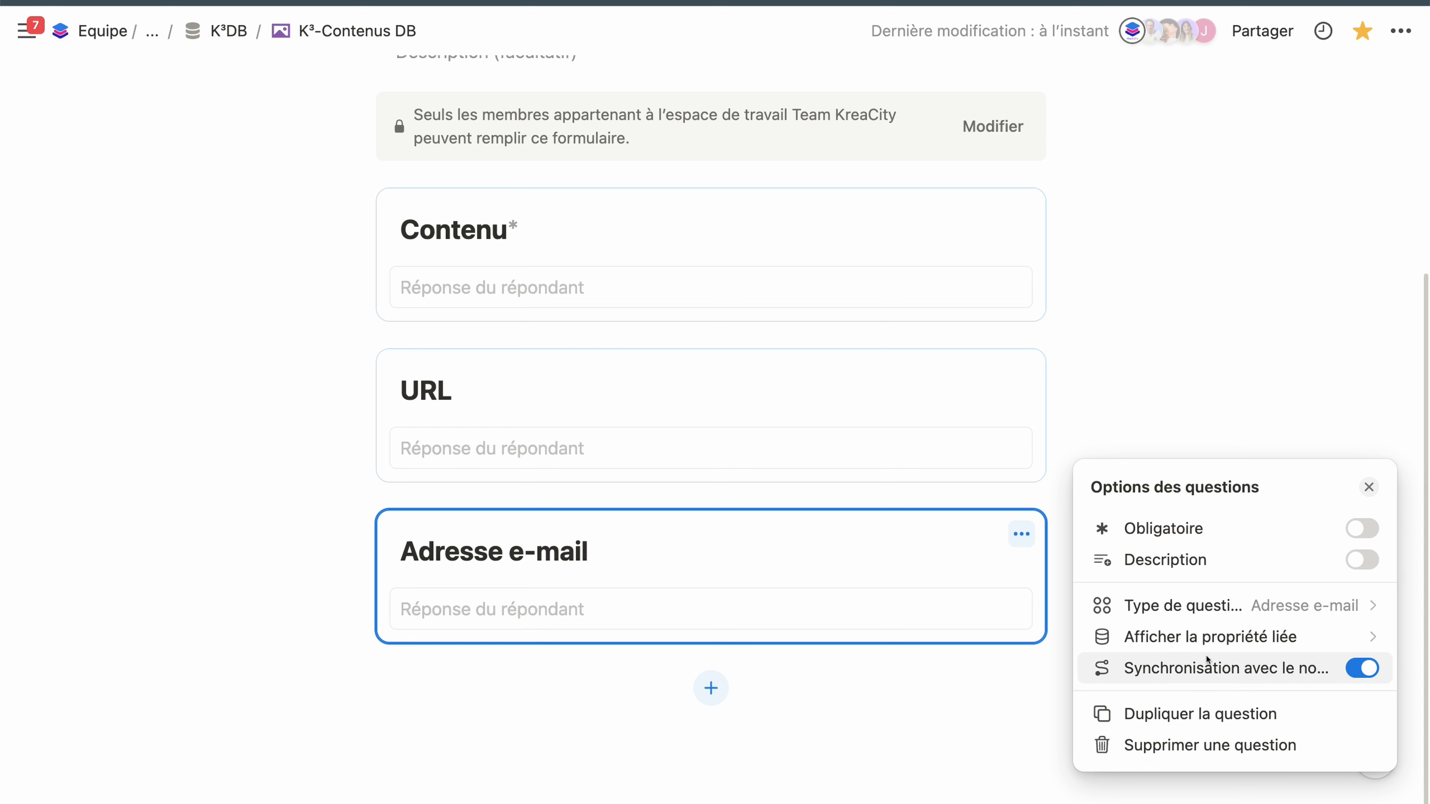
Step: Try the Personne type on the Adresse e-mail question and inspect the linked property's limit options
left_click(1225, 613)
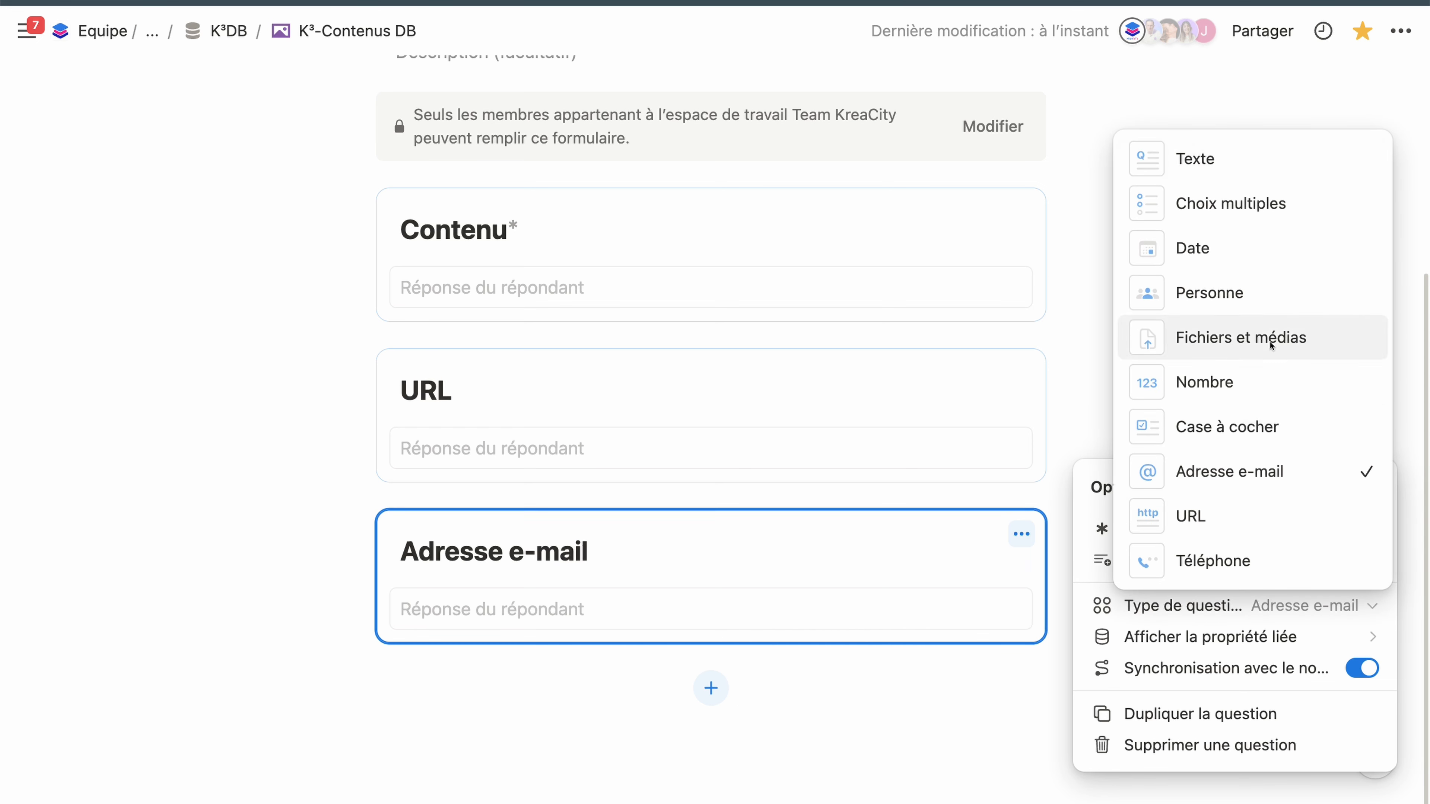
left_click(1253, 298)
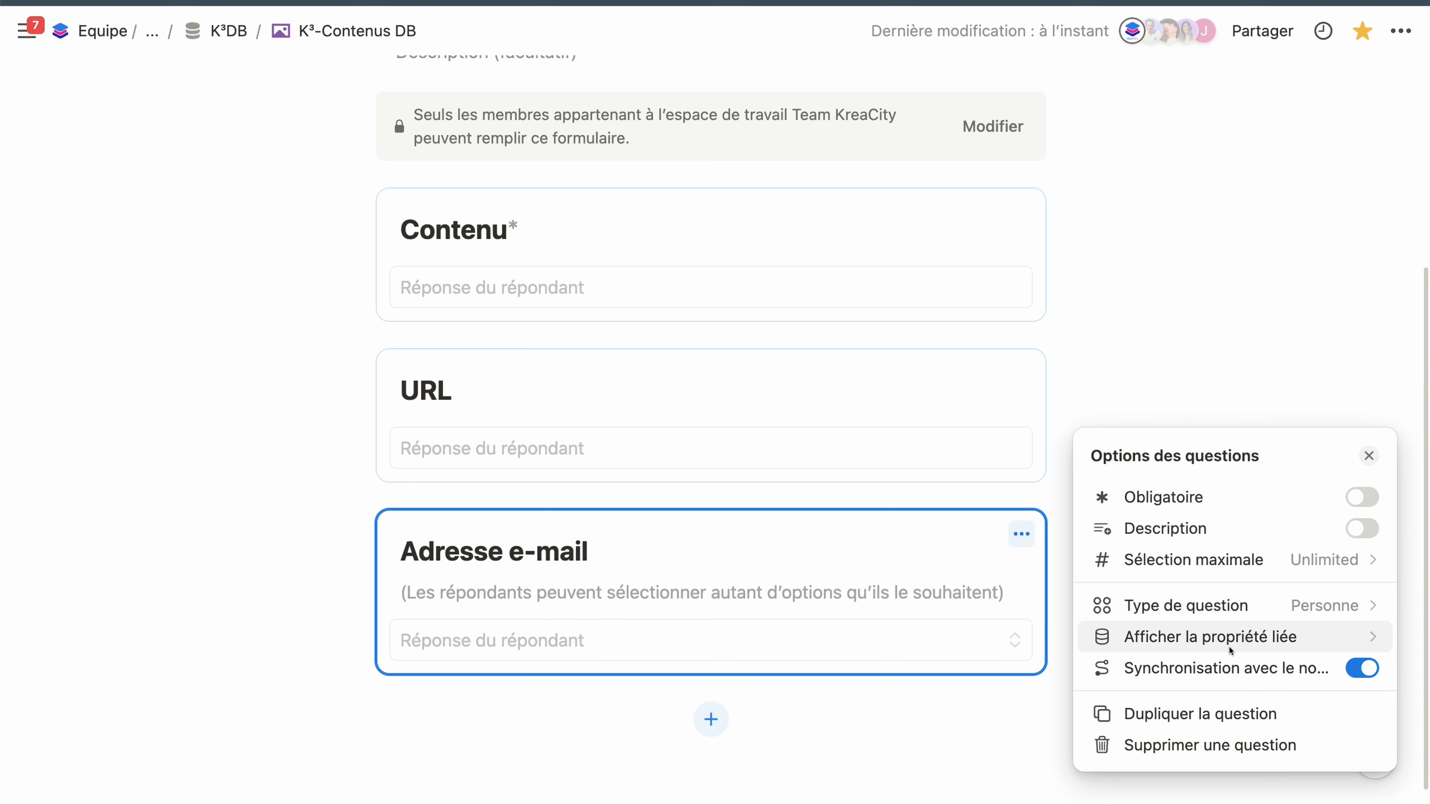
left_click(1232, 648)
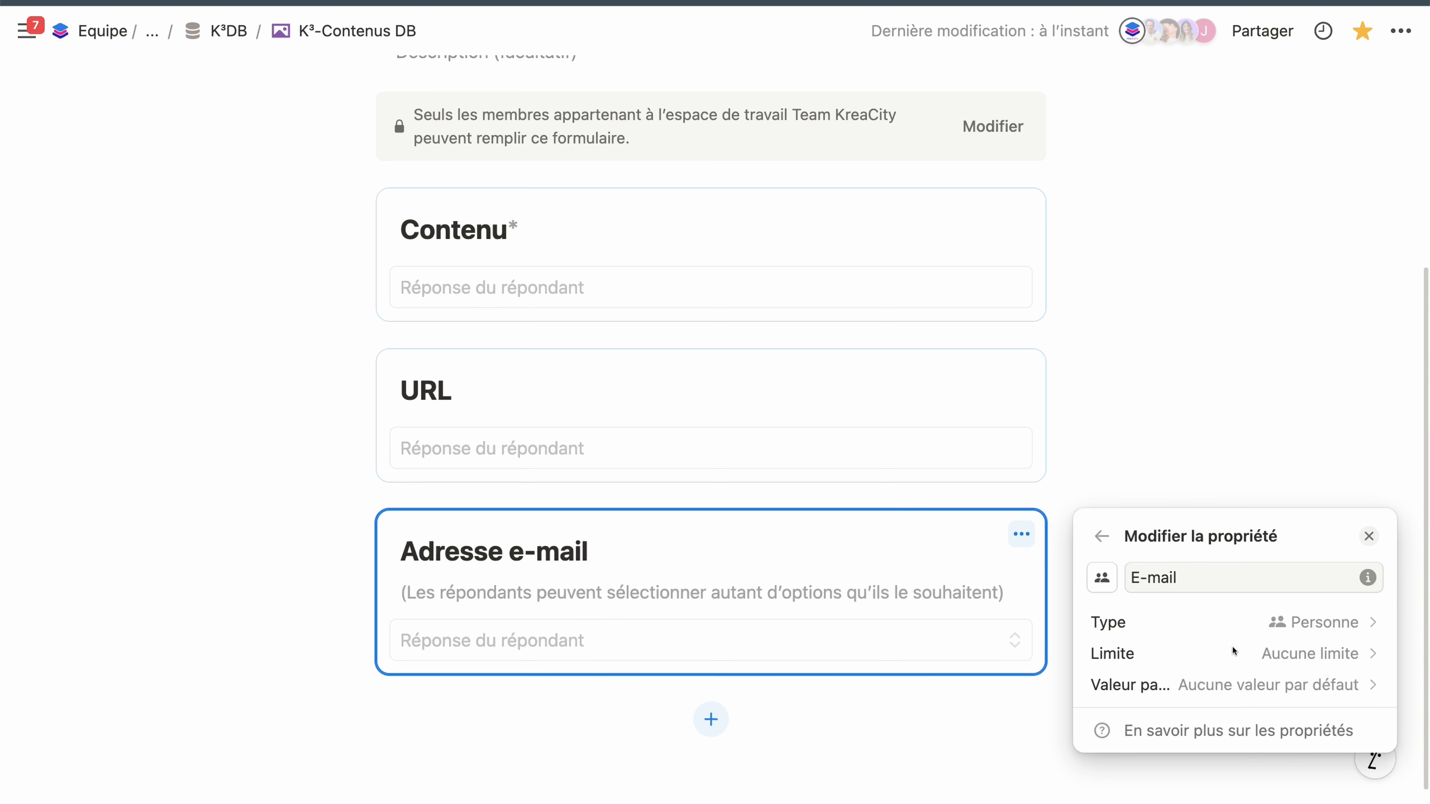
left_click(1235, 653)
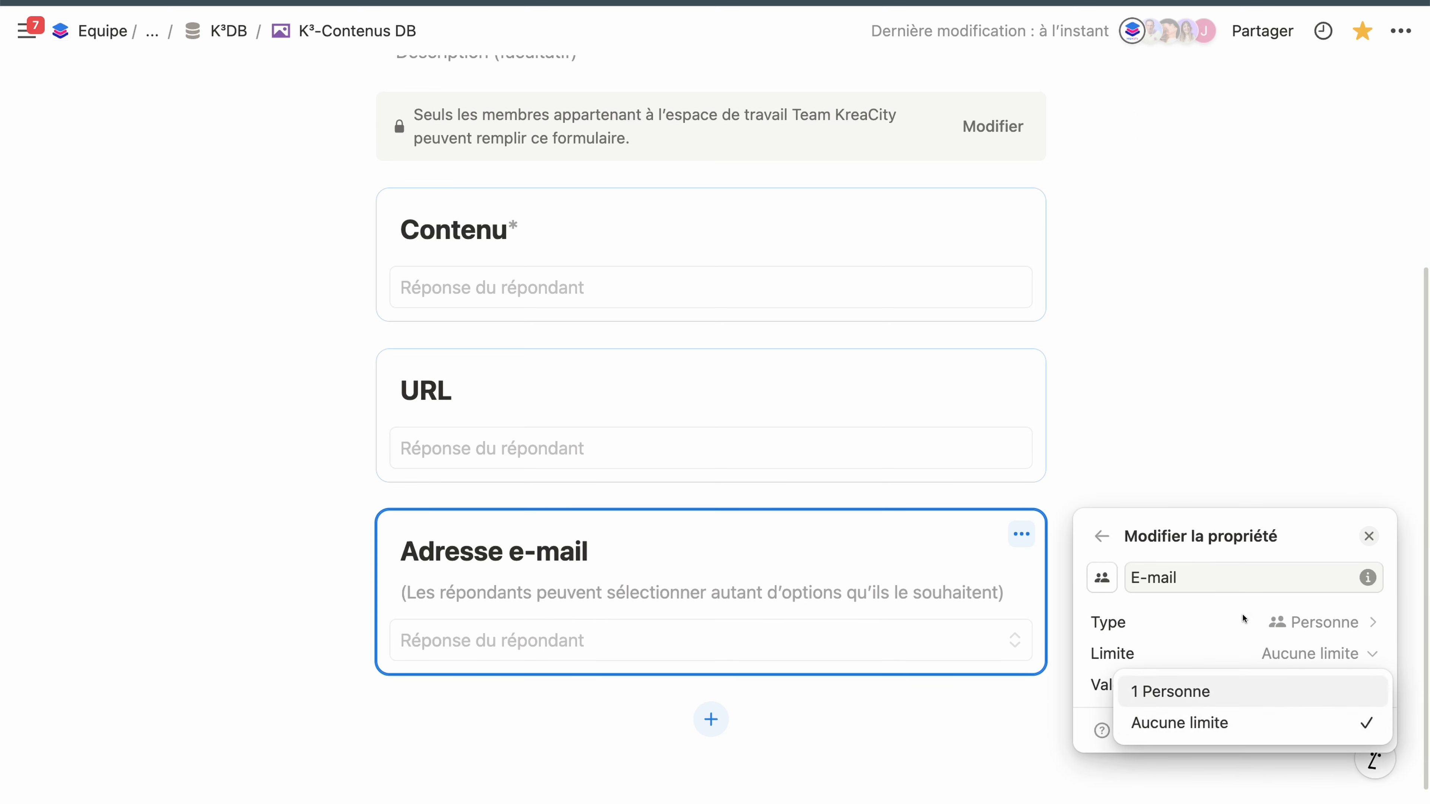
left_click(1253, 623)
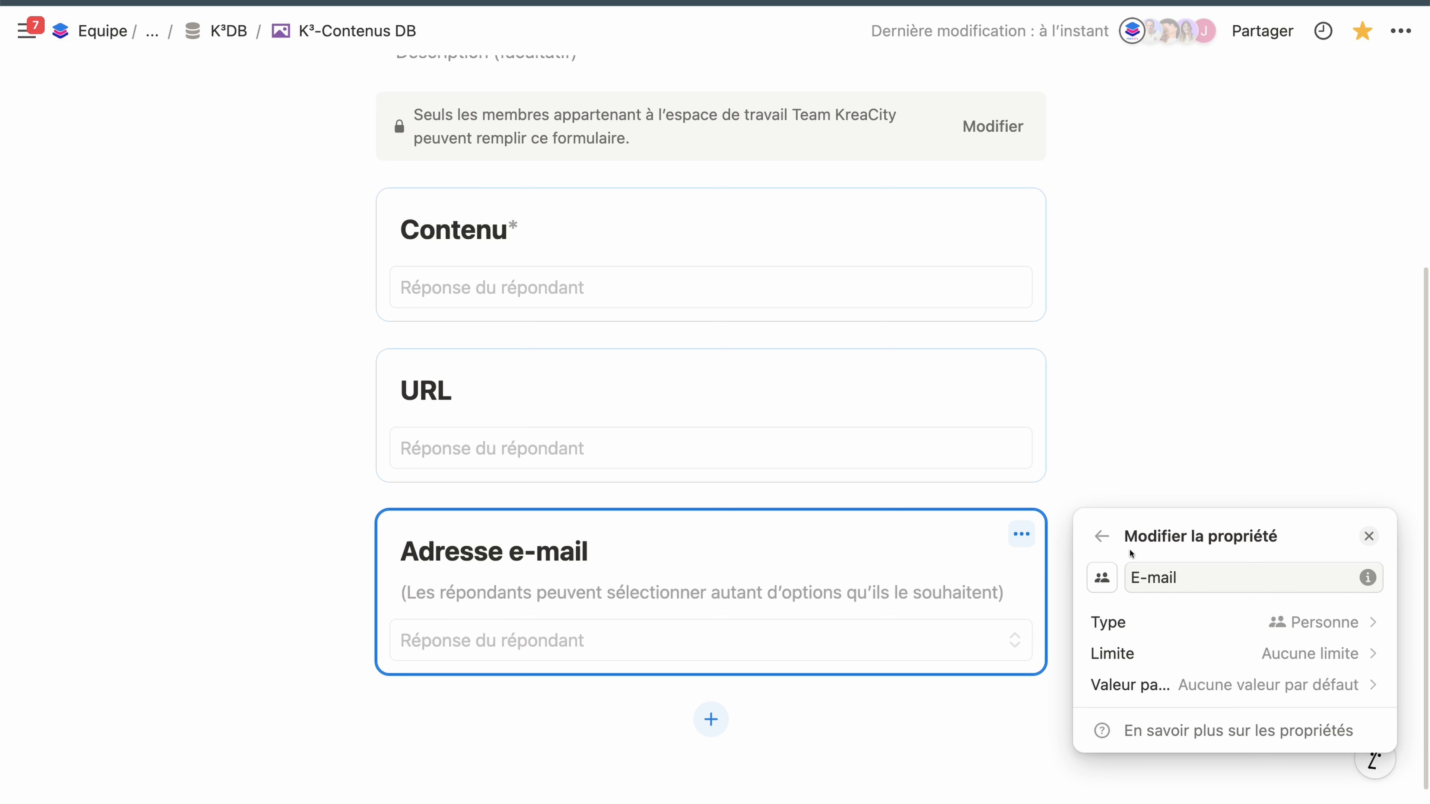
left_click(1104, 543)
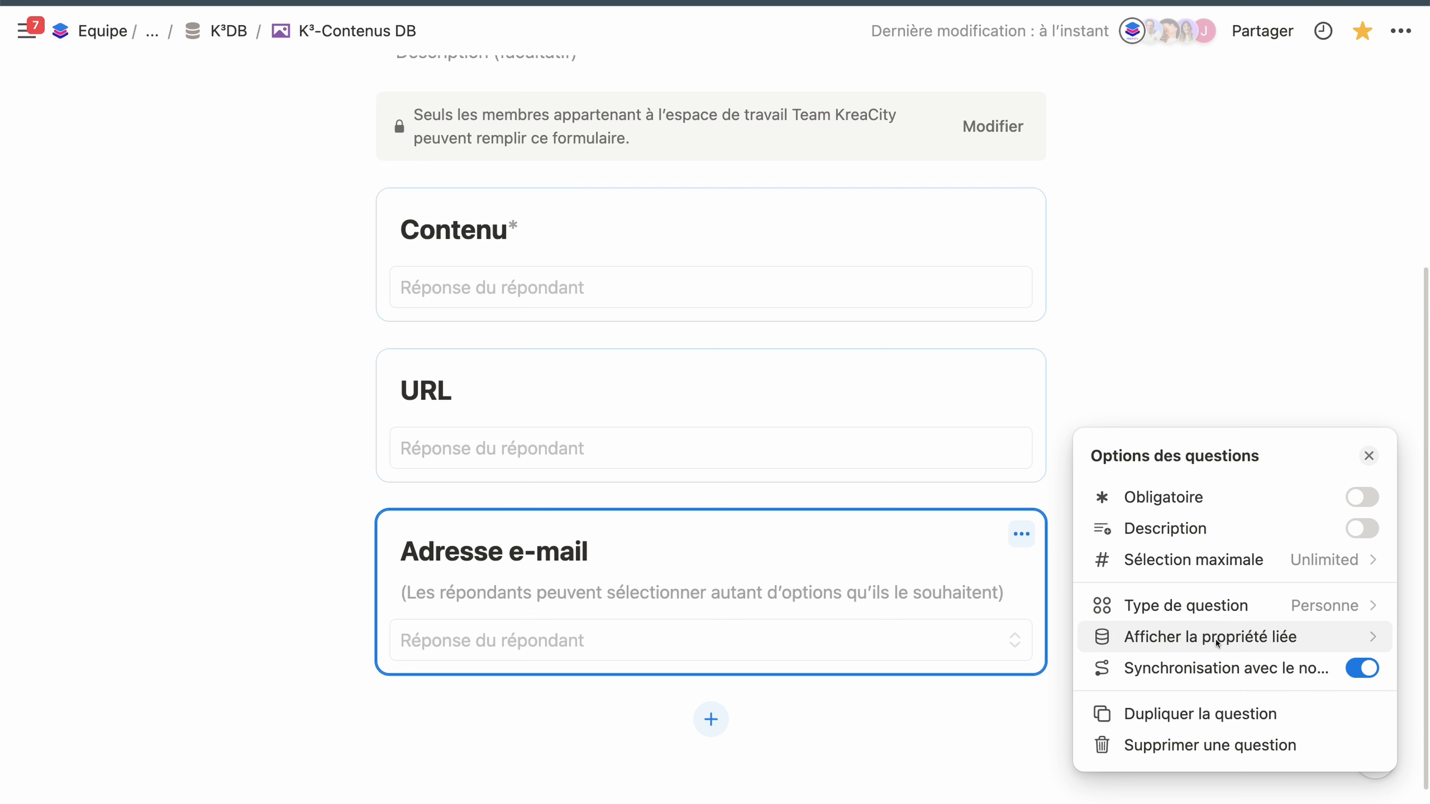
Step: Change the Adresse e-mail question's type to Choix multiples and rename its linked property "Statut de relecture"
left_click(1222, 606)
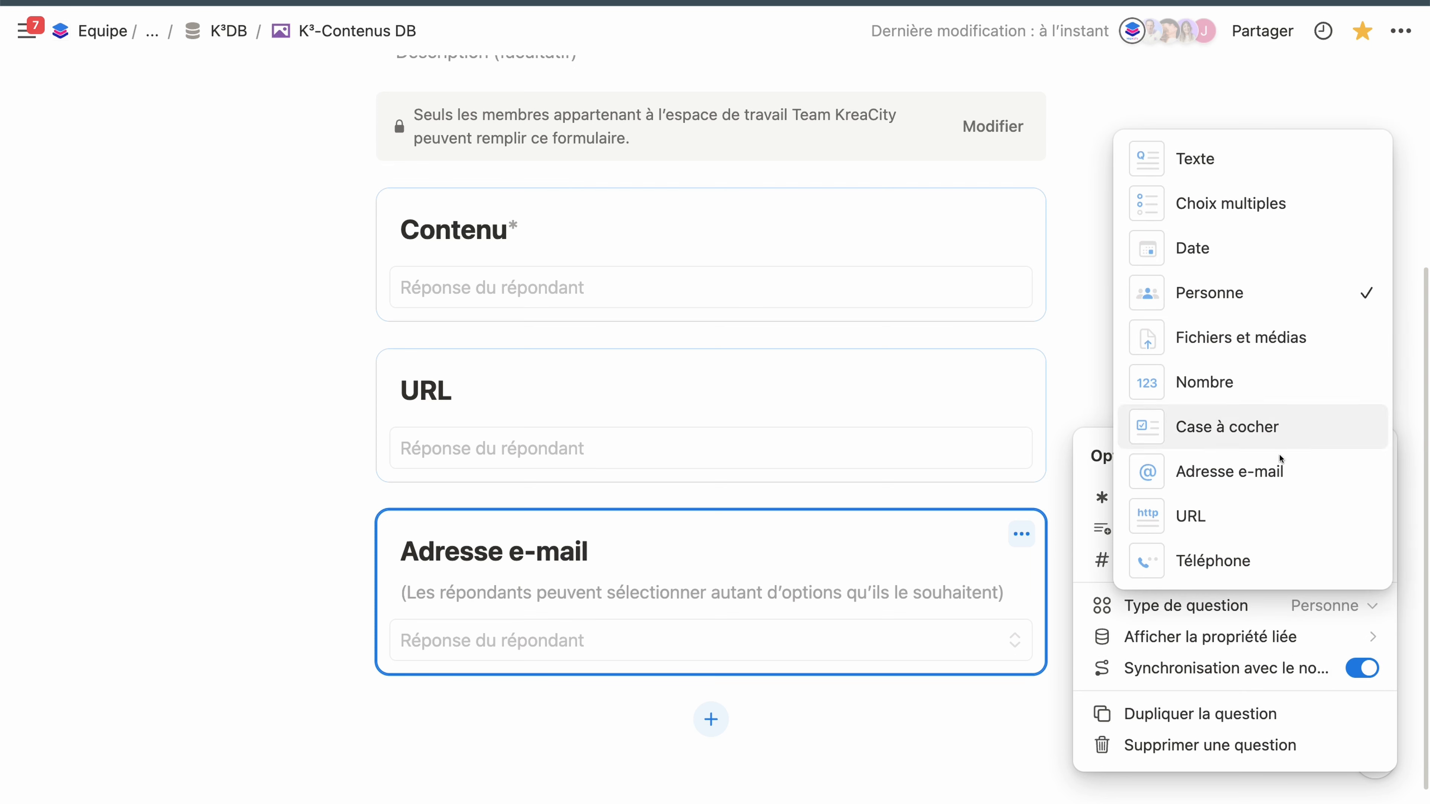
left_click(1258, 212)
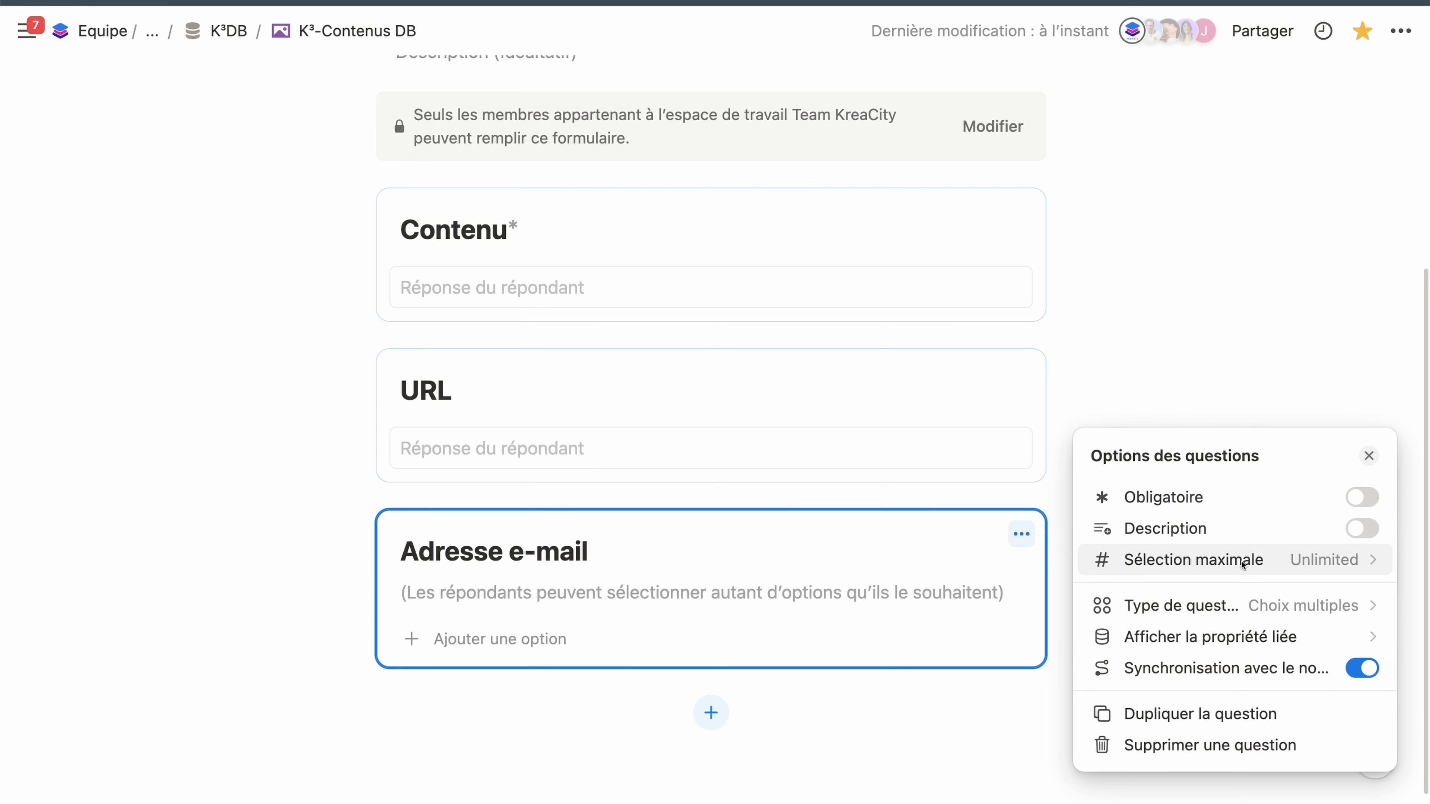
left_click(1223, 638)
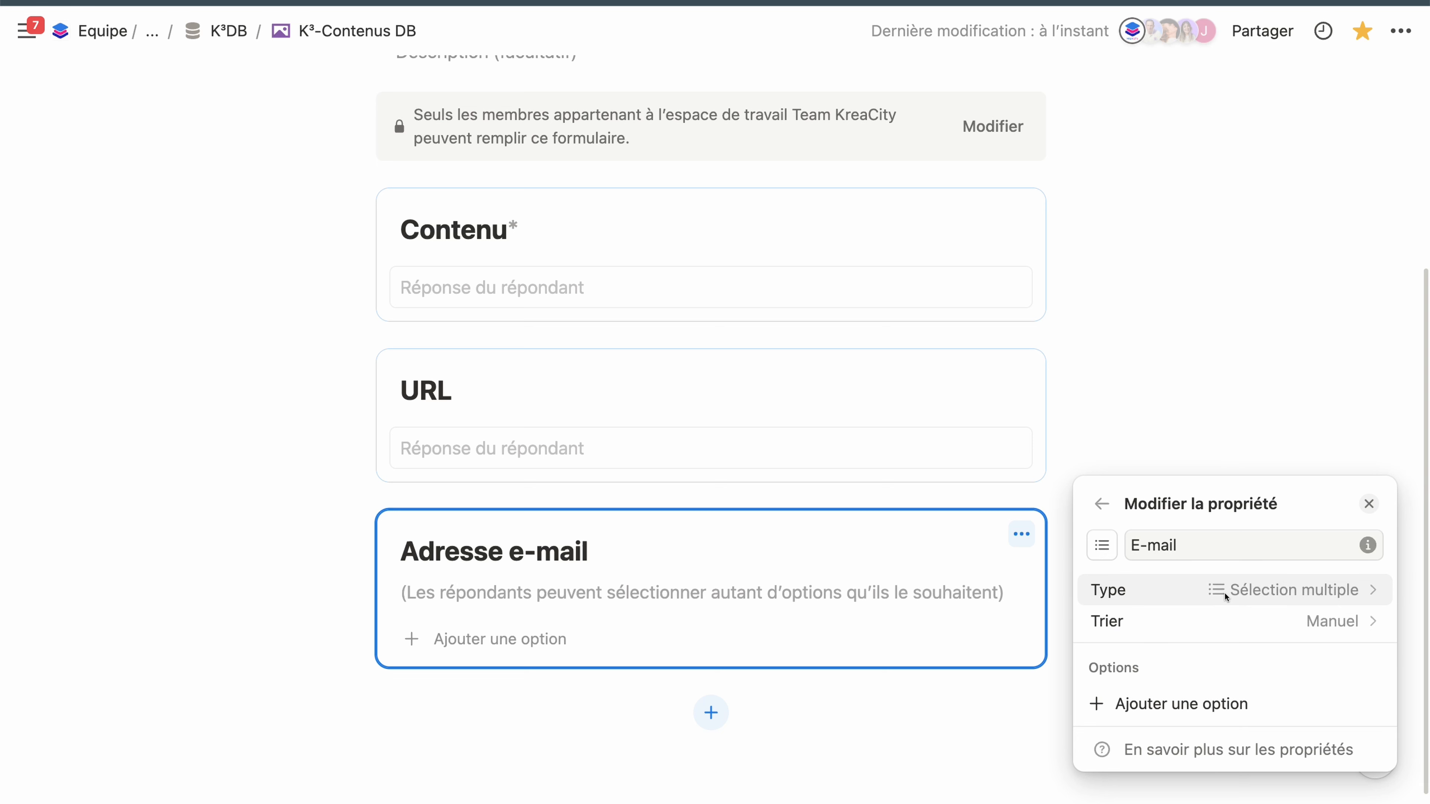
triple_click(1188, 544)
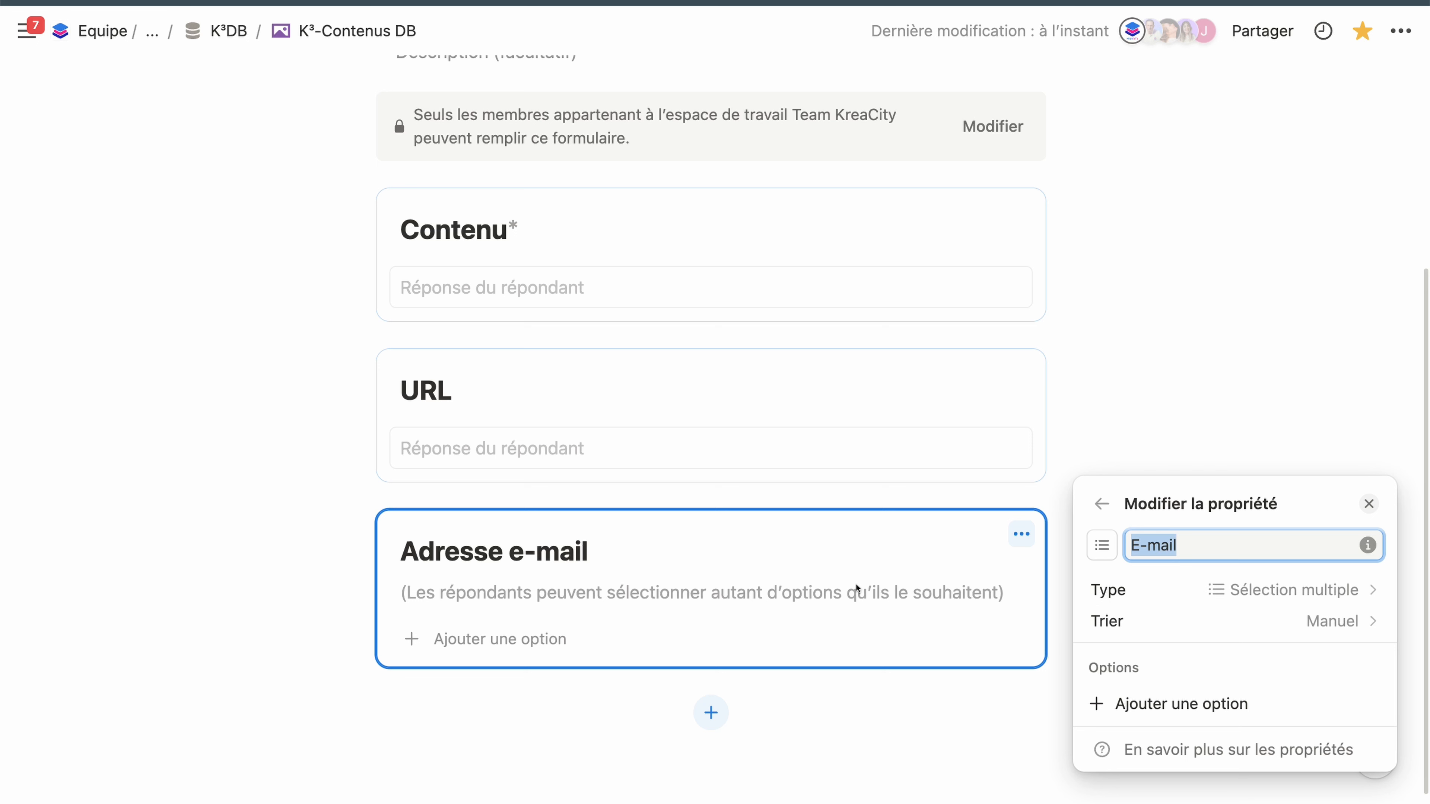
type("Statut de relecture")
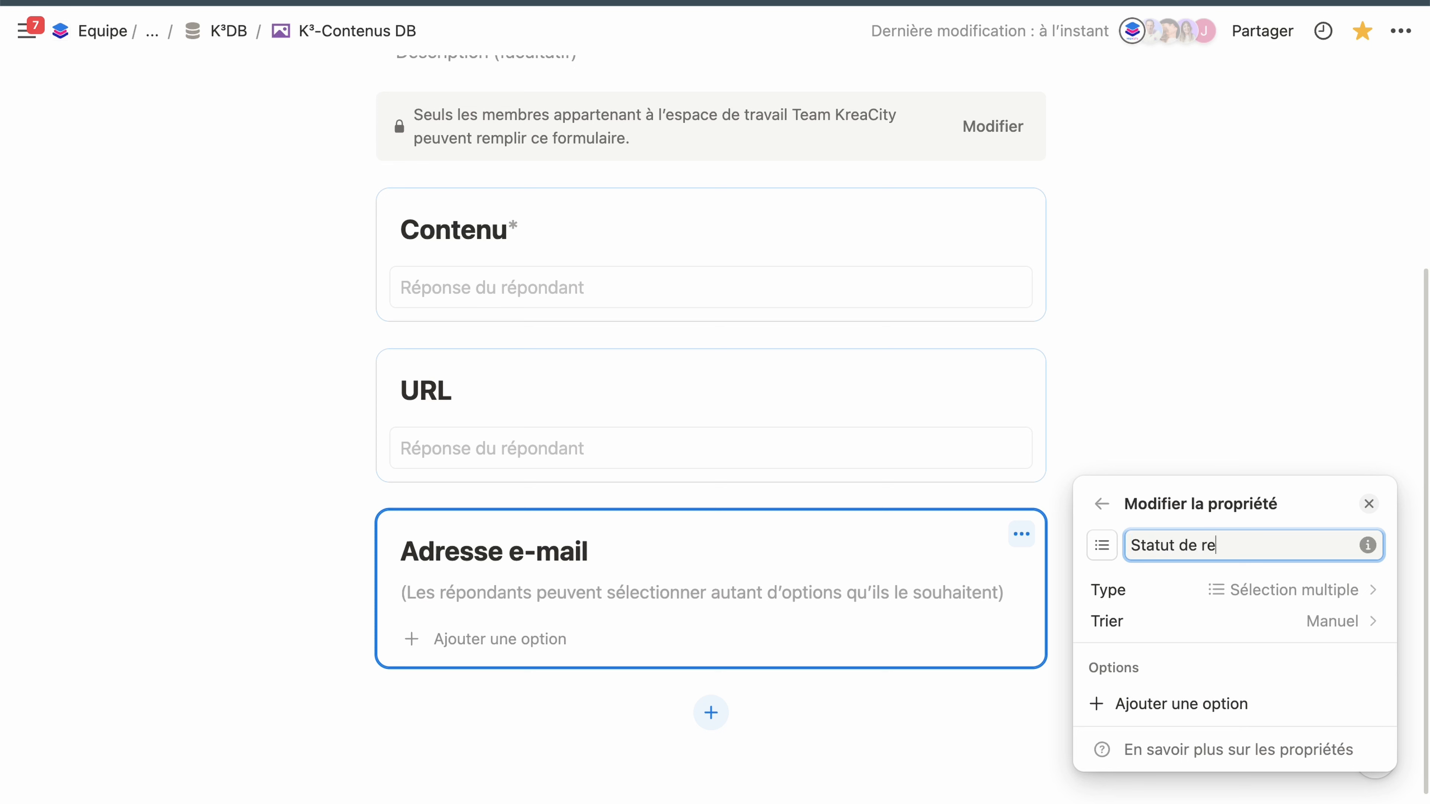